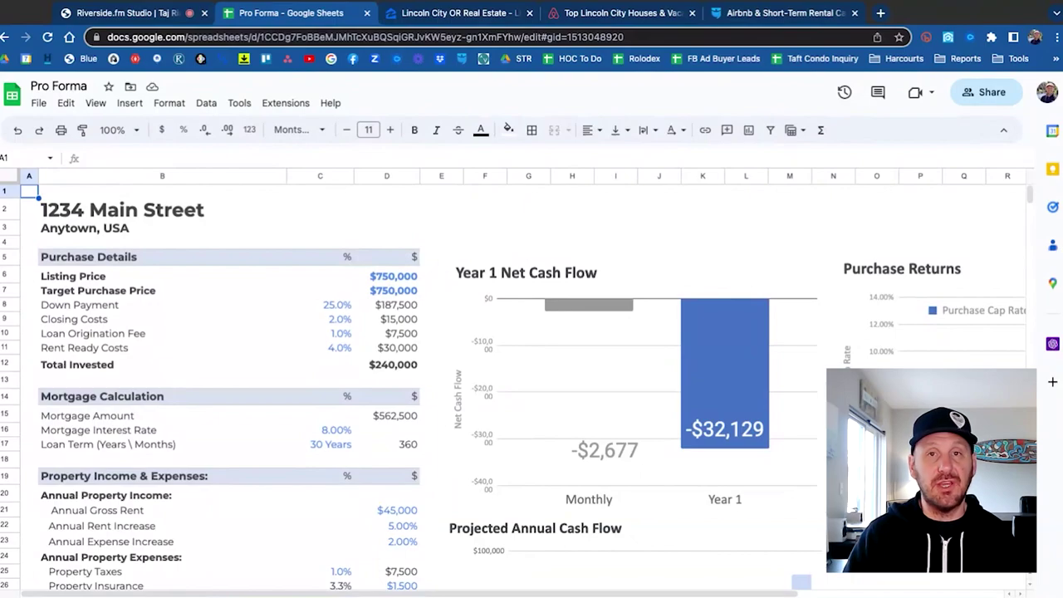
Review the 1234 Main Street title, Listing Price, and the purchase cost percentages.
{"action": "left_click", "coordinate": [130, 214]}
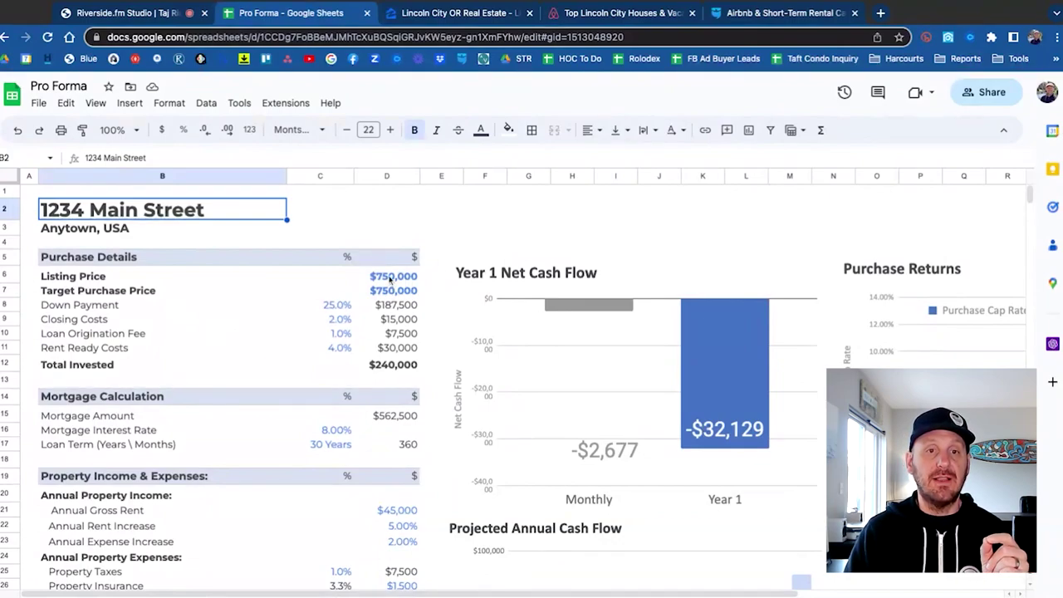
{"action": "left_click", "coordinate": [389, 279]}
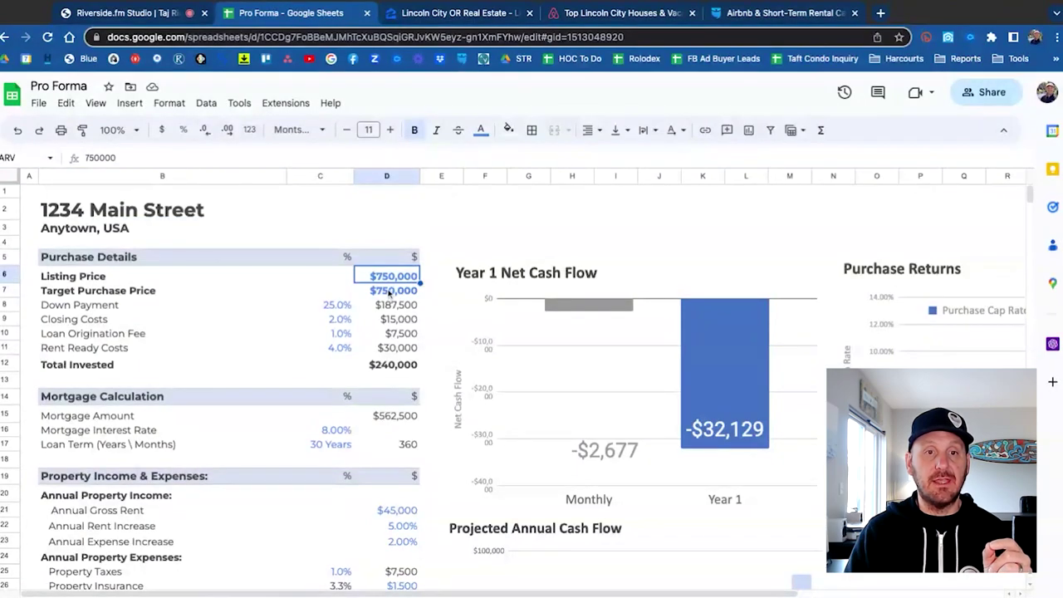
{"action": "left_click", "coordinate": [339, 309]}
{"action": "left_click", "coordinate": [339, 322]}
{"action": "left_click", "coordinate": [337, 334]}
{"action": "left_click", "coordinate": [335, 349]}
Inspect the formulas for the Down Payment, Closing Costs, Origination Fee and Rent Ready amounts.
{"action": "left_click", "coordinate": [393, 307]}
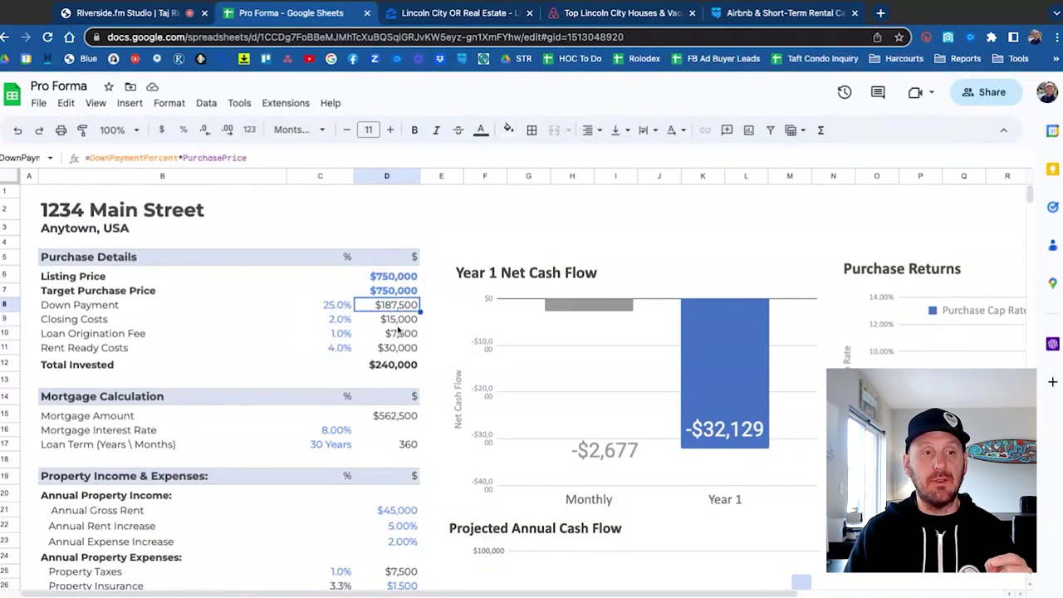
{"action": "left_click", "coordinate": [398, 321]}
{"action": "left_click", "coordinate": [397, 334]}
{"action": "left_click", "coordinate": [395, 349]}
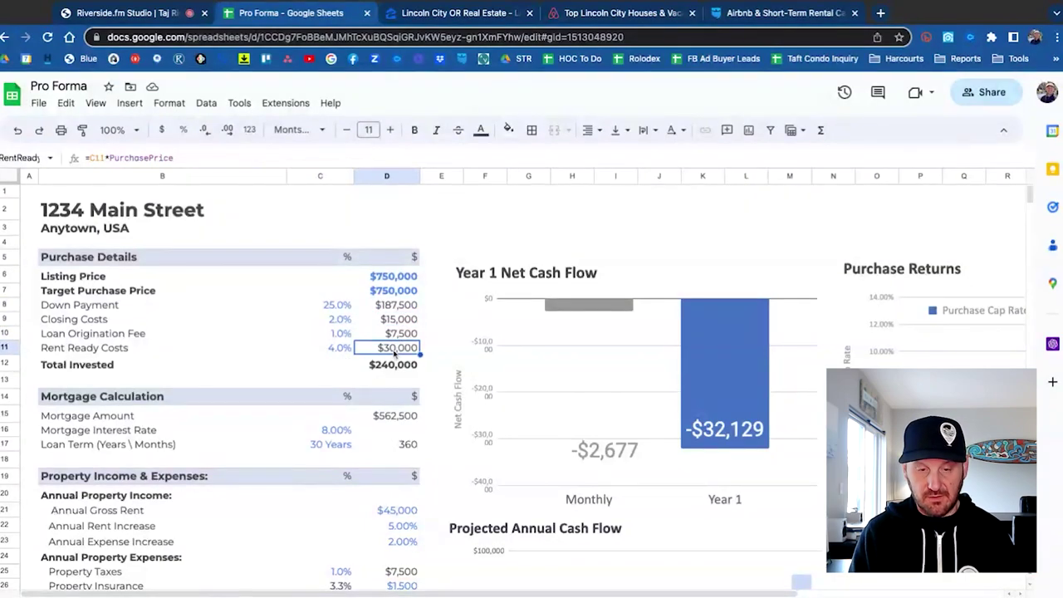
Try a 10% Rent Ready Costs percentage, then undo the change.
{"action": "left_click", "coordinate": [342, 351]}
{"action": "type", "text": "10%"}
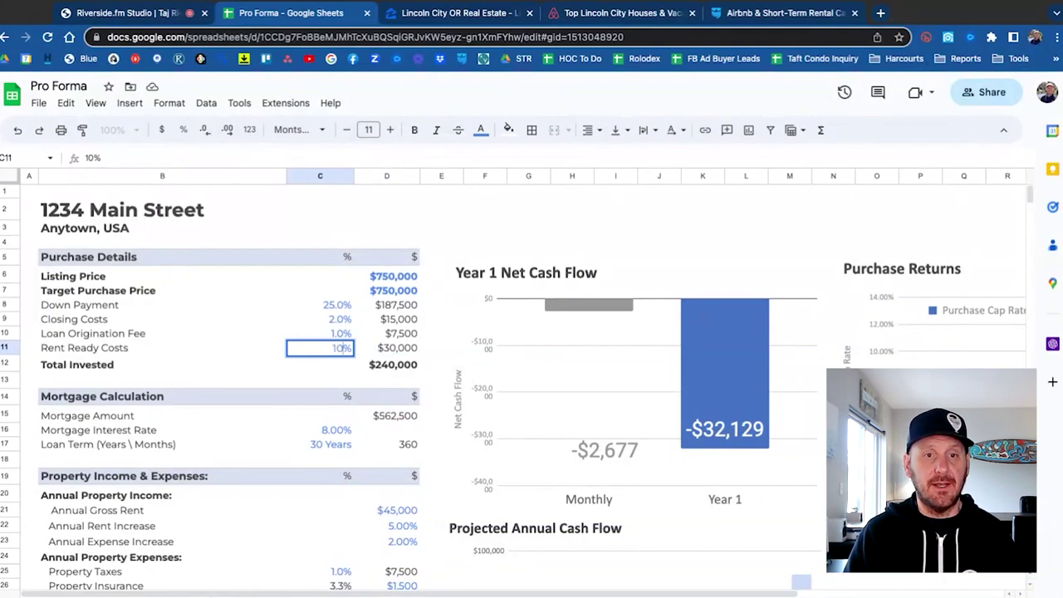
{"action": "key", "text": "Return"}
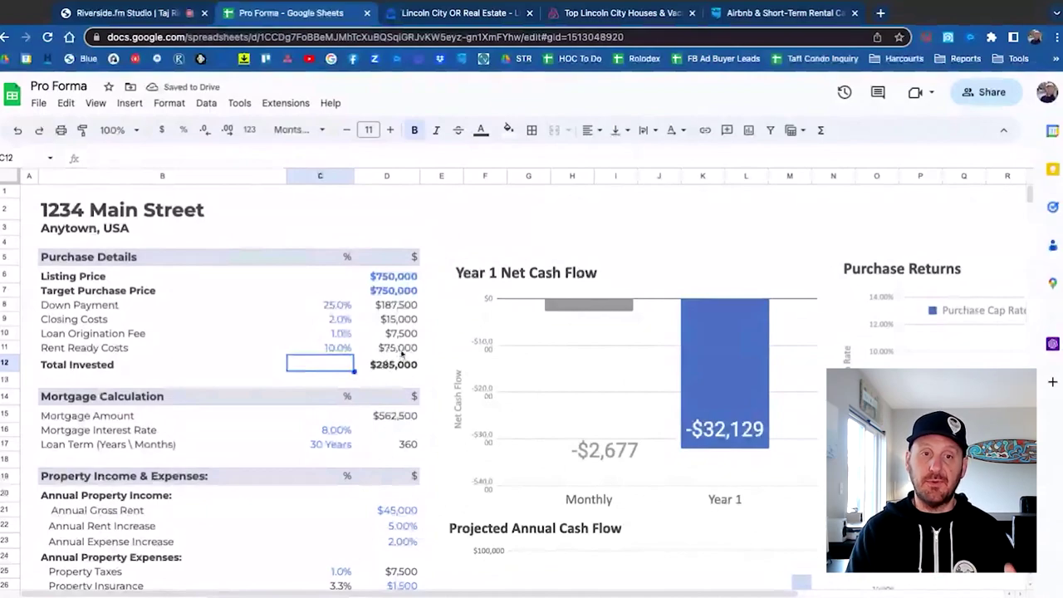
{"action": "key", "text": "ctrl+z"}
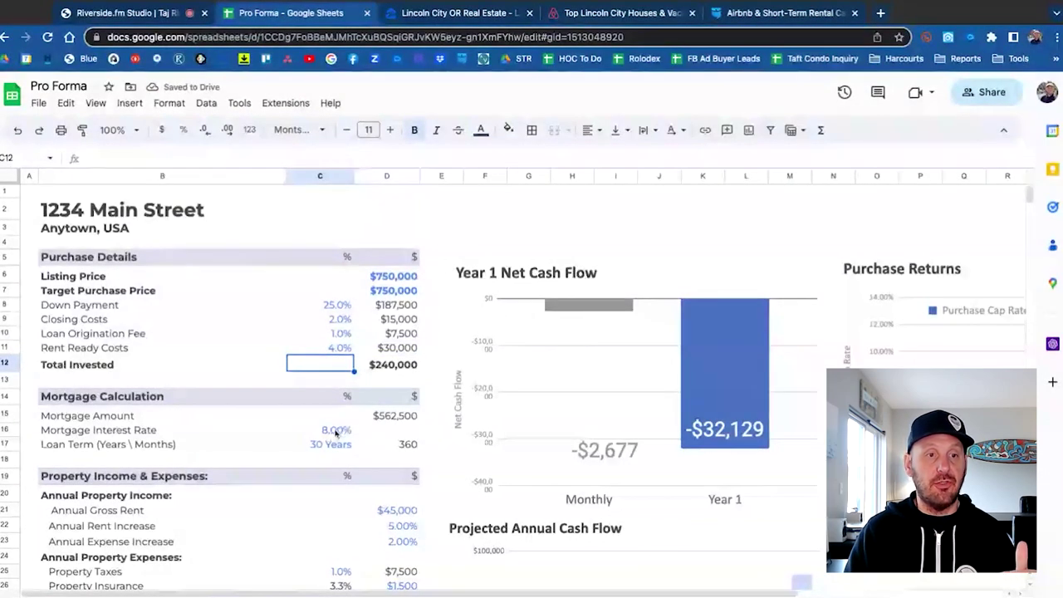
Check the 8% Mortgage Interest Rate and the Annual Gross Rent input.
{"action": "left_click", "coordinate": [130, 437]}
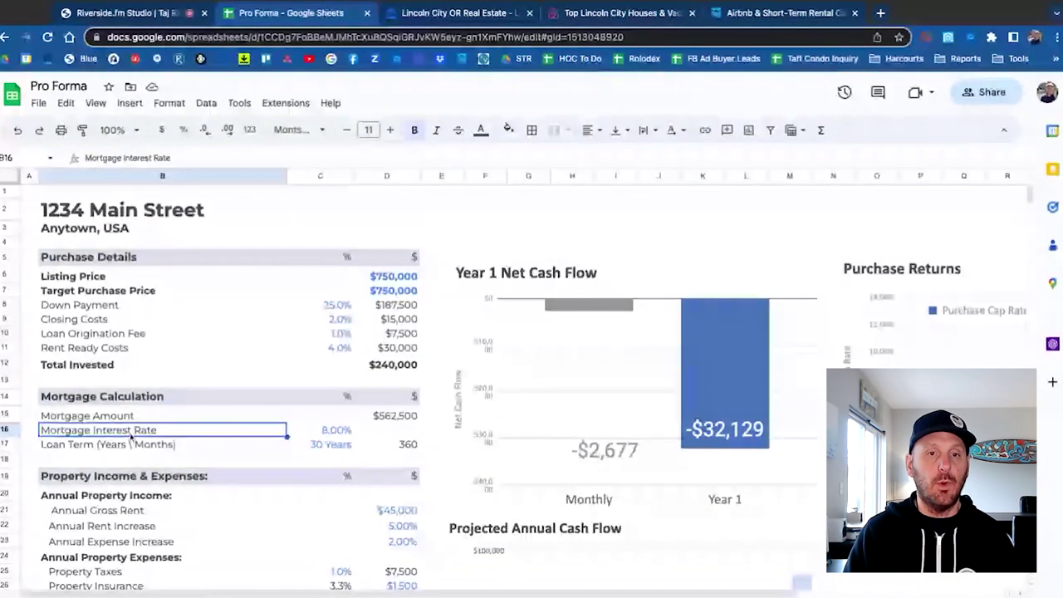
{"action": "left_click", "coordinate": [332, 431]}
{"action": "left_click", "coordinate": [432, 435]}
{"action": "scroll", "coordinate": [431, 439], "scroll_direction": "down", "scroll_amount": 1}
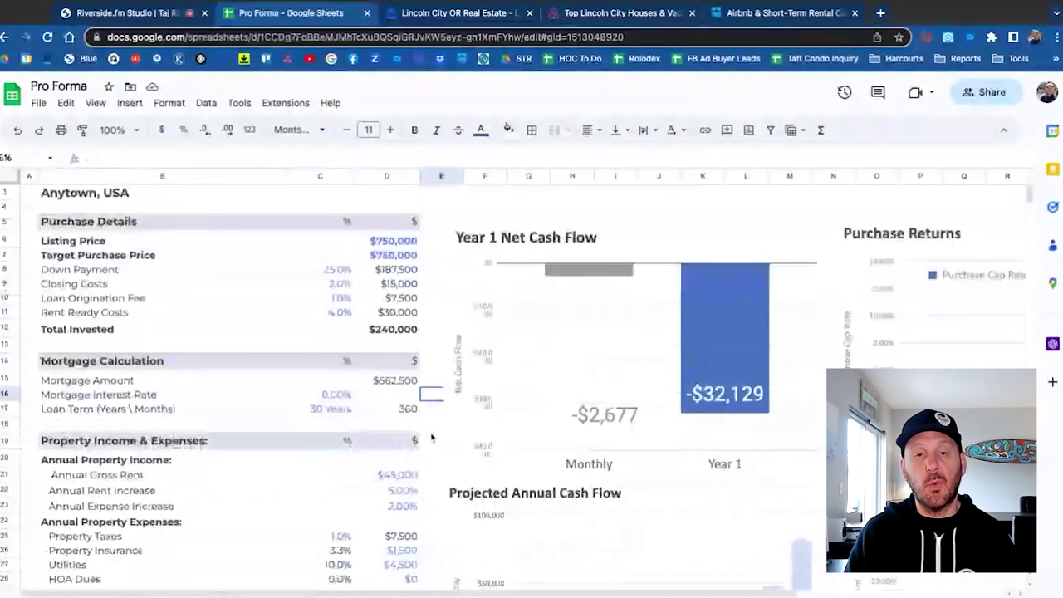
{"action": "scroll", "coordinate": [431, 438], "scroll_direction": "down", "scroll_amount": 2}
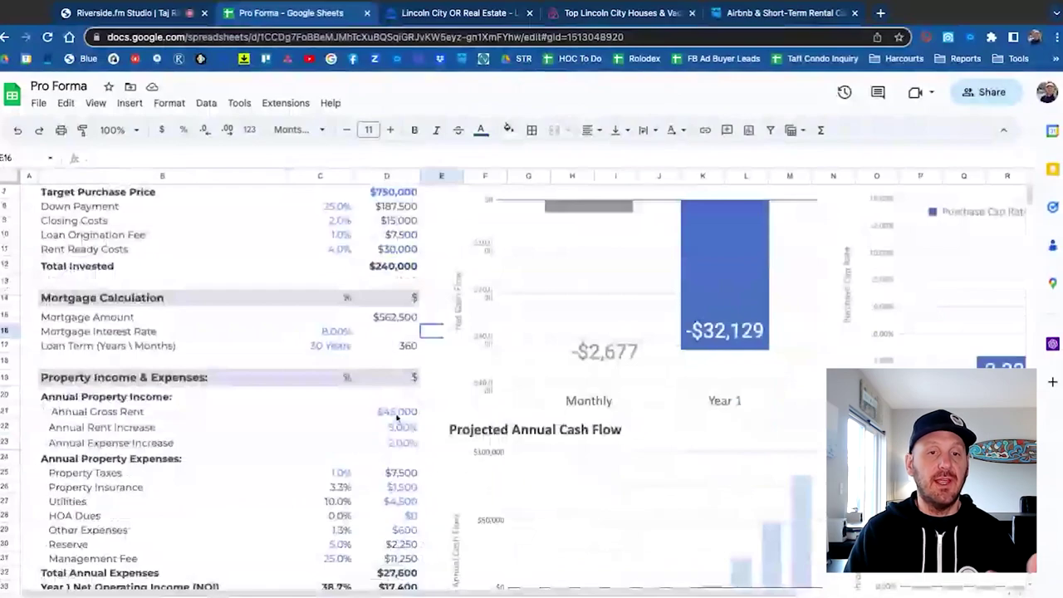
{"action": "left_click", "coordinate": [398, 413]}
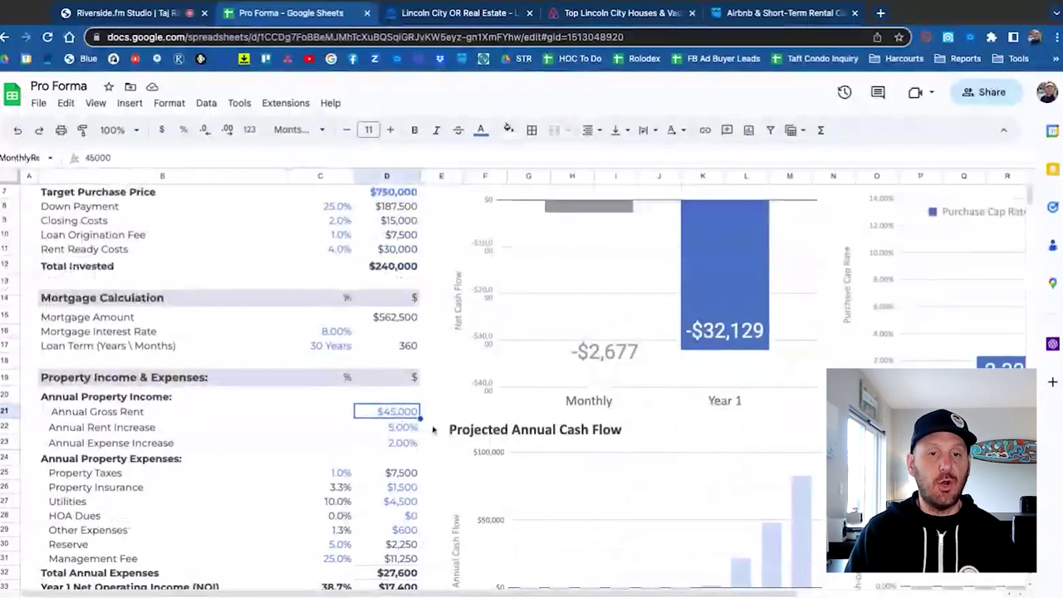
Scroll through the Pro Forma cash-flow charts, then switch to the 10-Step overview sheet.
{"action": "scroll", "coordinate": [433, 430], "scroll_direction": "up", "scroll_amount": 1}
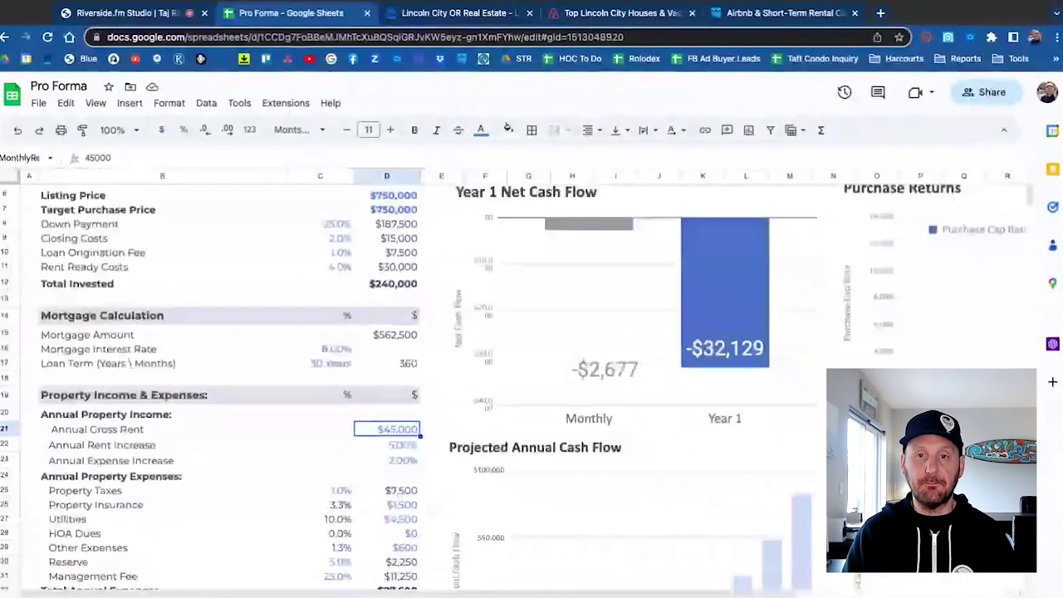
{"action": "scroll", "coordinate": [385, 324], "scroll_direction": "up", "scroll_amount": 2}
{"action": "scroll", "coordinate": [386, 323], "scroll_direction": "down", "scroll_amount": 4}
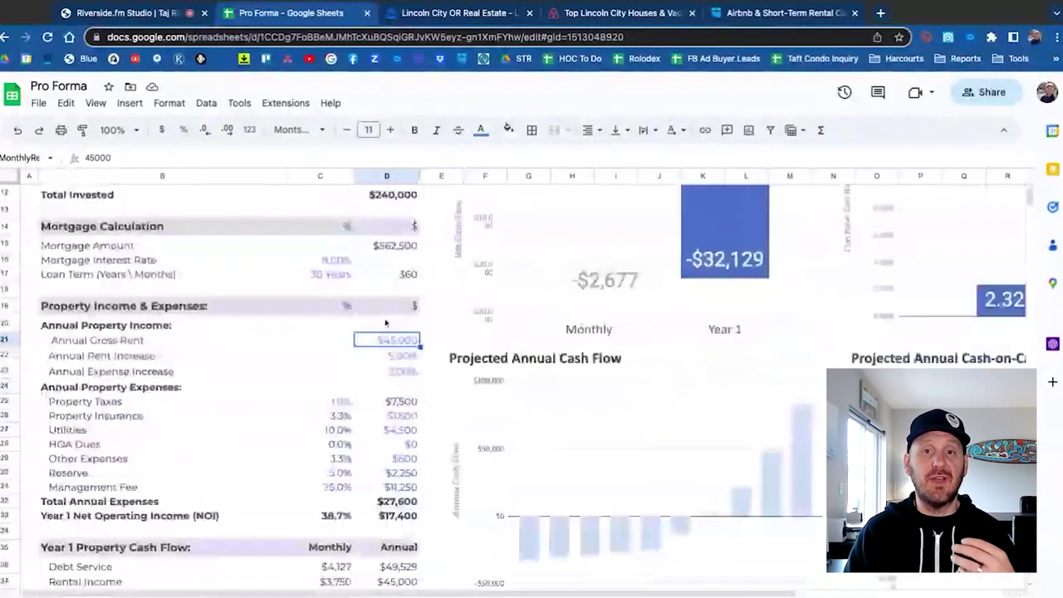
{"action": "scroll", "coordinate": [385, 324], "scroll_direction": "up", "scroll_amount": 2}
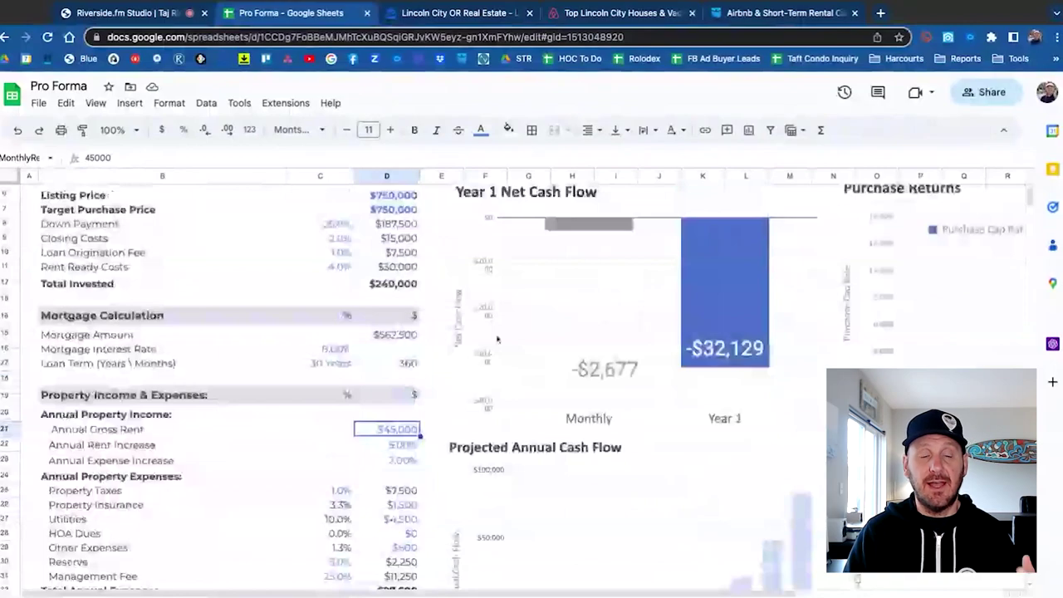
{"action": "scroll", "coordinate": [498, 339], "scroll_direction": "right", "scroll_amount": 3}
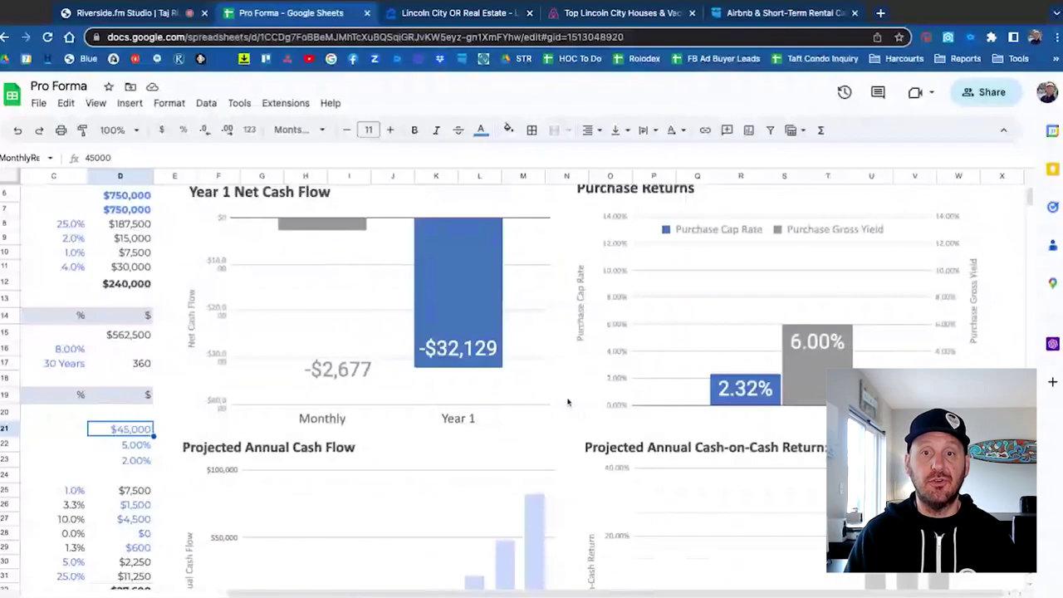
{"action": "scroll", "coordinate": [569, 402], "scroll_direction": "up", "scroll_amount": 1}
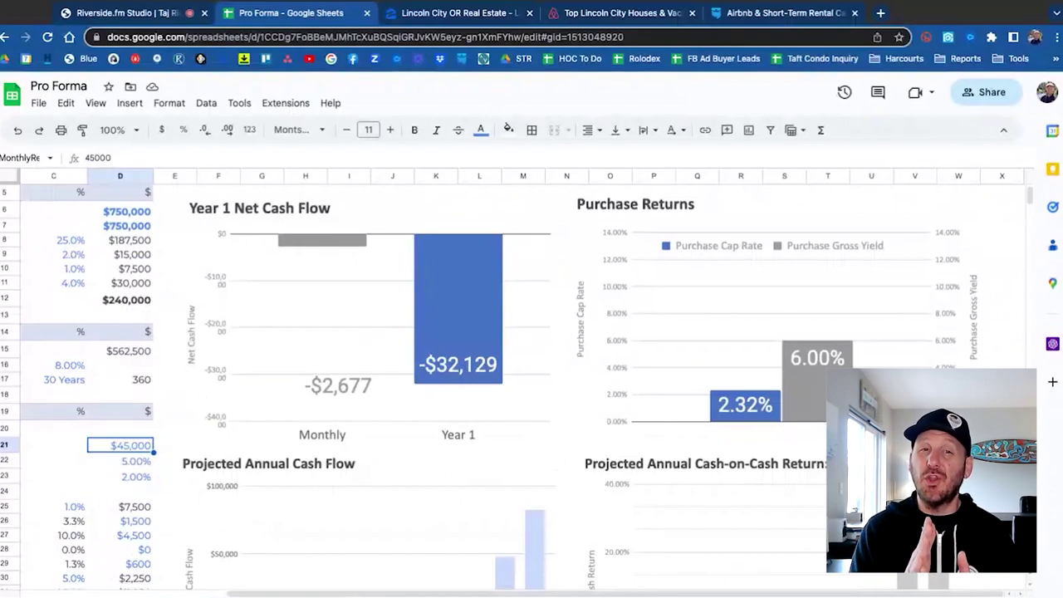
{"action": "scroll", "coordinate": [532, 383], "scroll_direction": "down", "scroll_amount": 3}
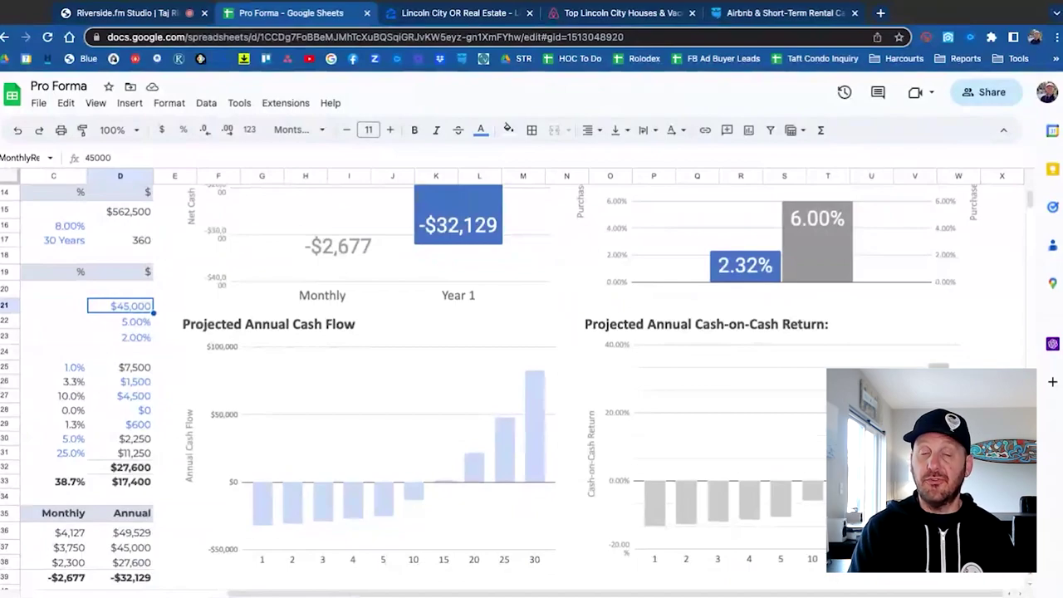
{"action": "scroll", "coordinate": [532, 382], "scroll_direction": "left", "scroll_amount": 5}
{"action": "scroll", "coordinate": [532, 382], "scroll_direction": "up", "scroll_amount": 1}
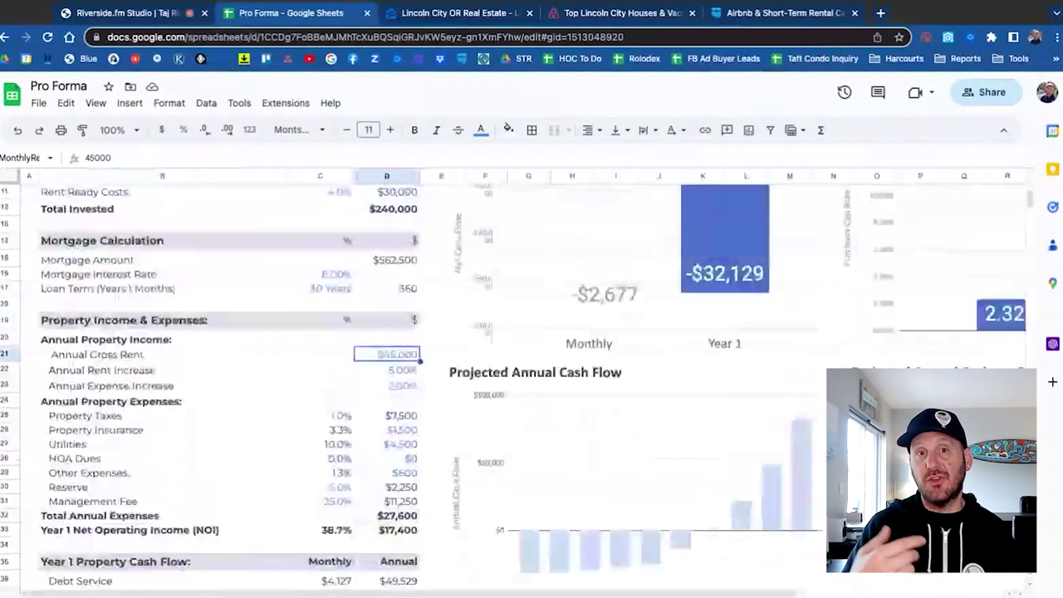
{"action": "scroll", "coordinate": [458, 243], "scroll_direction": "up", "scroll_amount": 5}
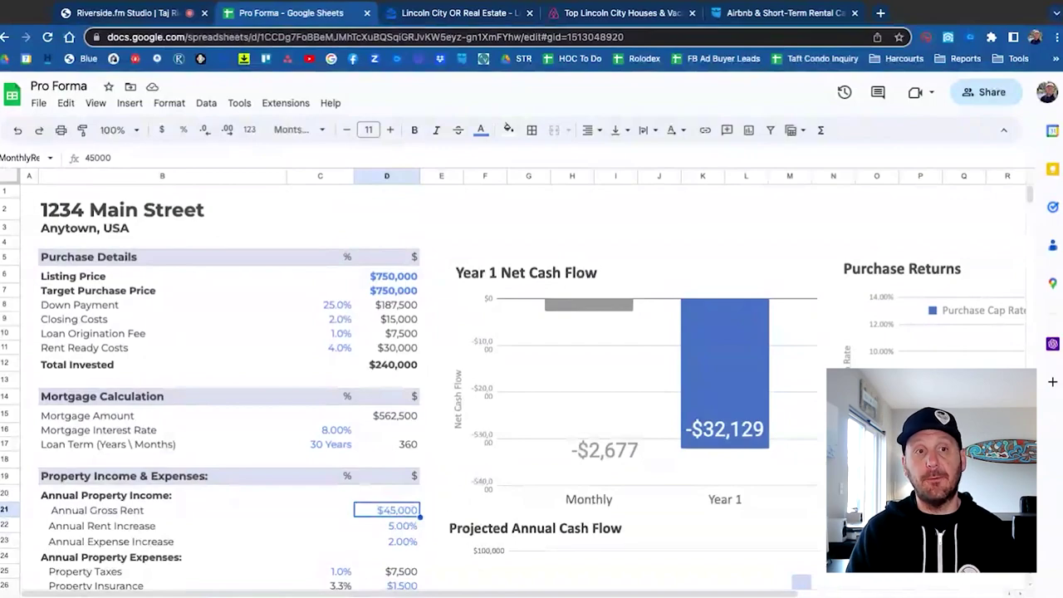
{"action": "key", "text": "ctrl+shift+Page_Up"}
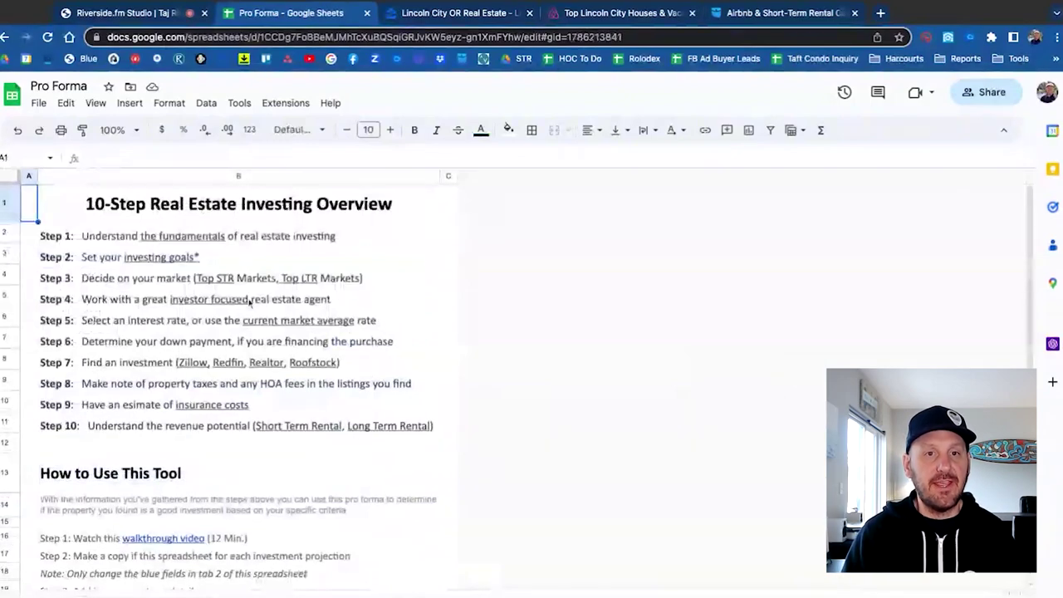
Preview the Step 1 link card and the Step 3 market links.
{"action": "mouse_move", "coordinate": [247, 241]}
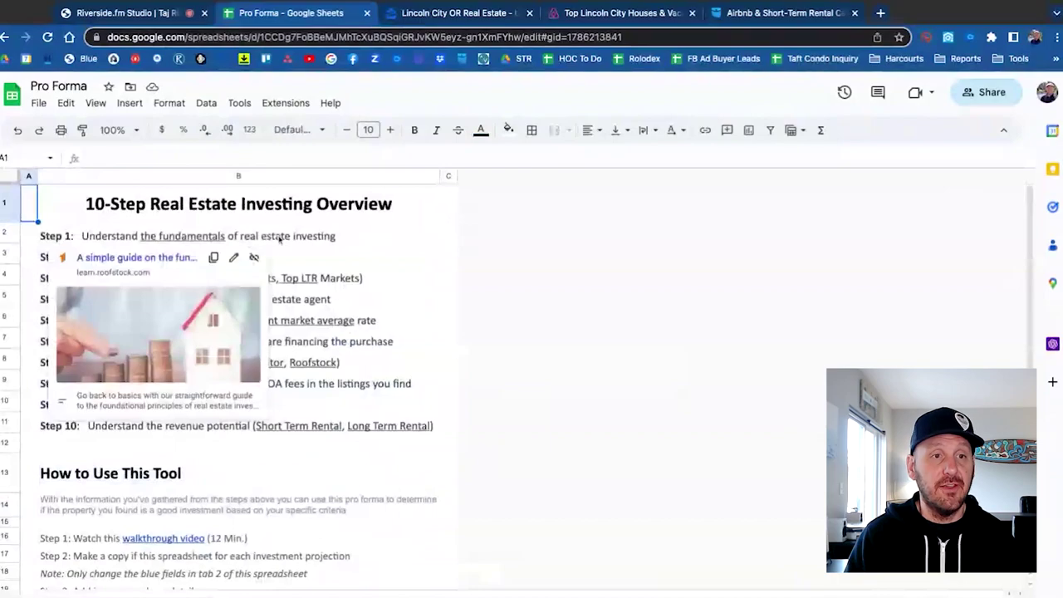
{"action": "left_click", "coordinate": [448, 233]}
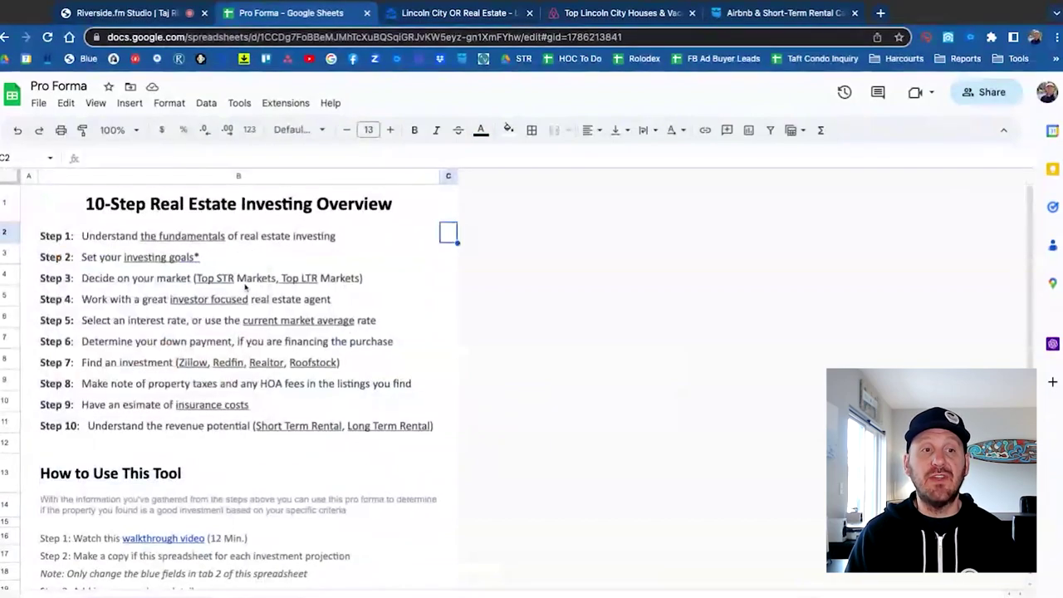
{"action": "left_click", "coordinate": [425, 283]}
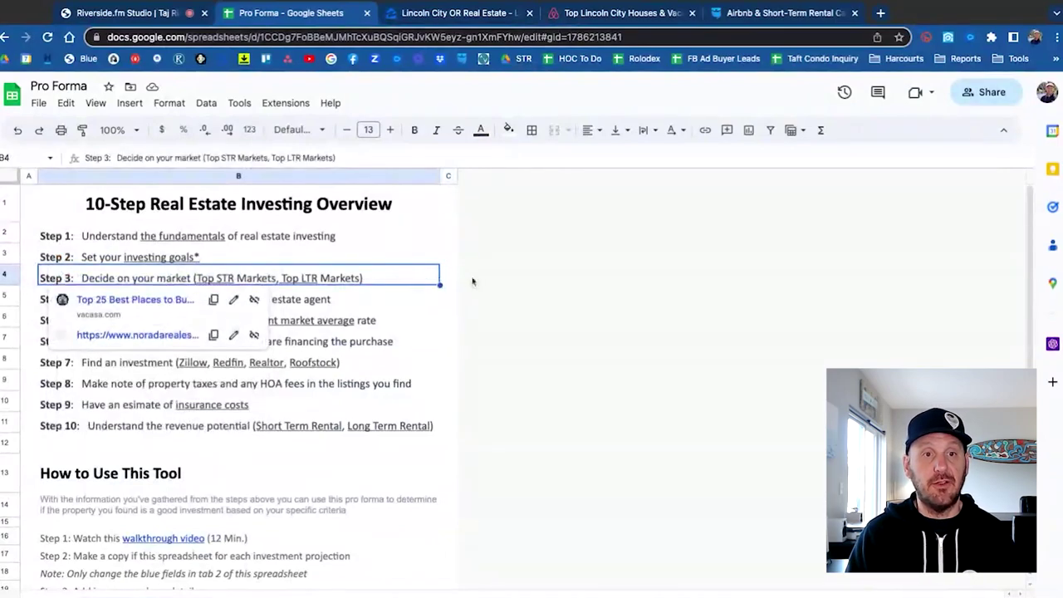
{"action": "key", "text": "Right"}
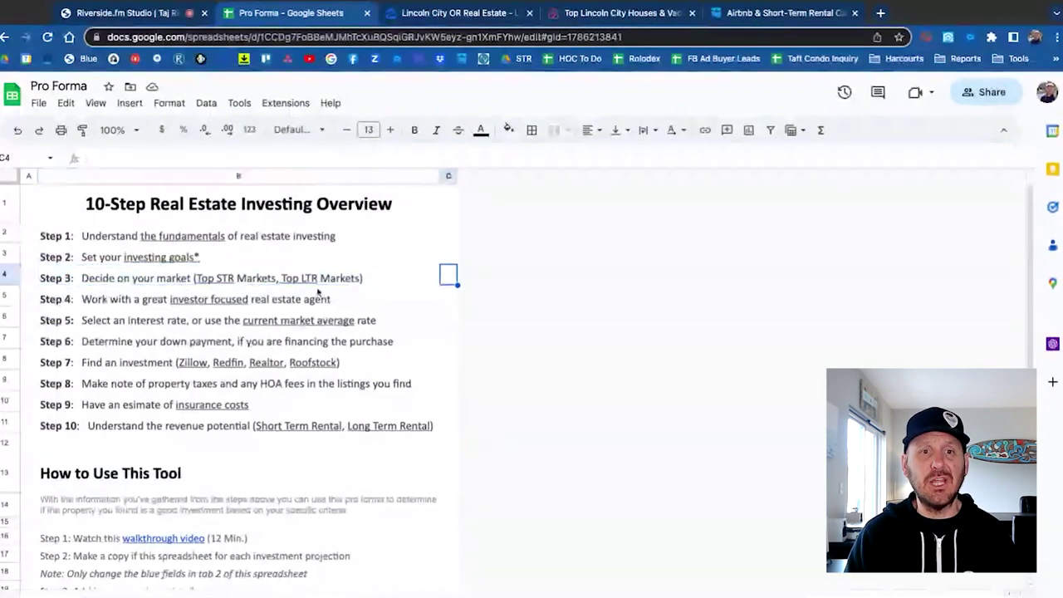
Move down the step rows and show the Step 7 Zillow, Redfin, Realtor and Roofstock links.
{"action": "mouse_move", "coordinate": [243, 274]}
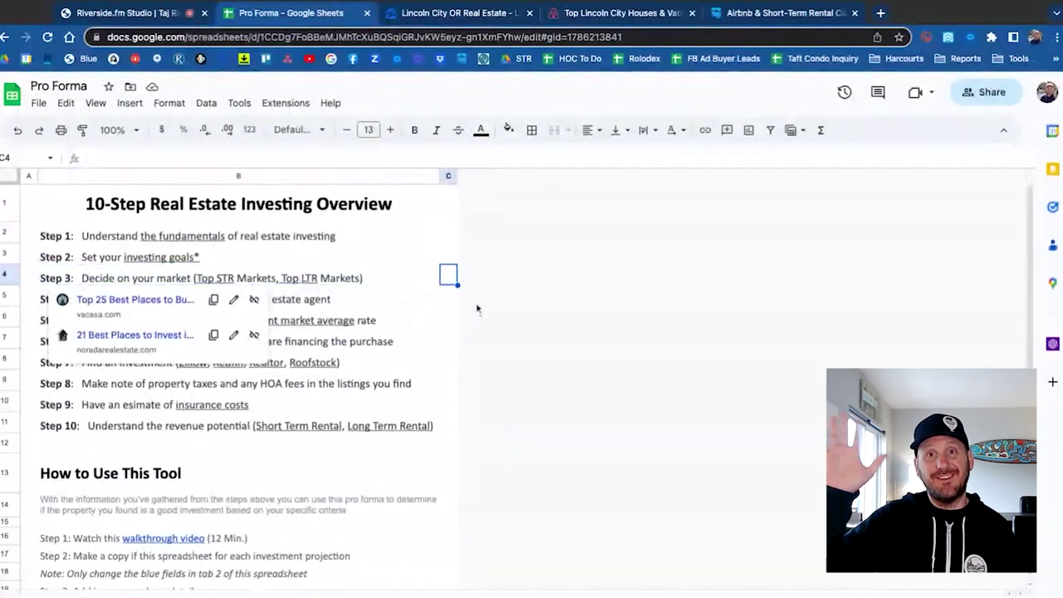
{"action": "key", "text": "Down"}
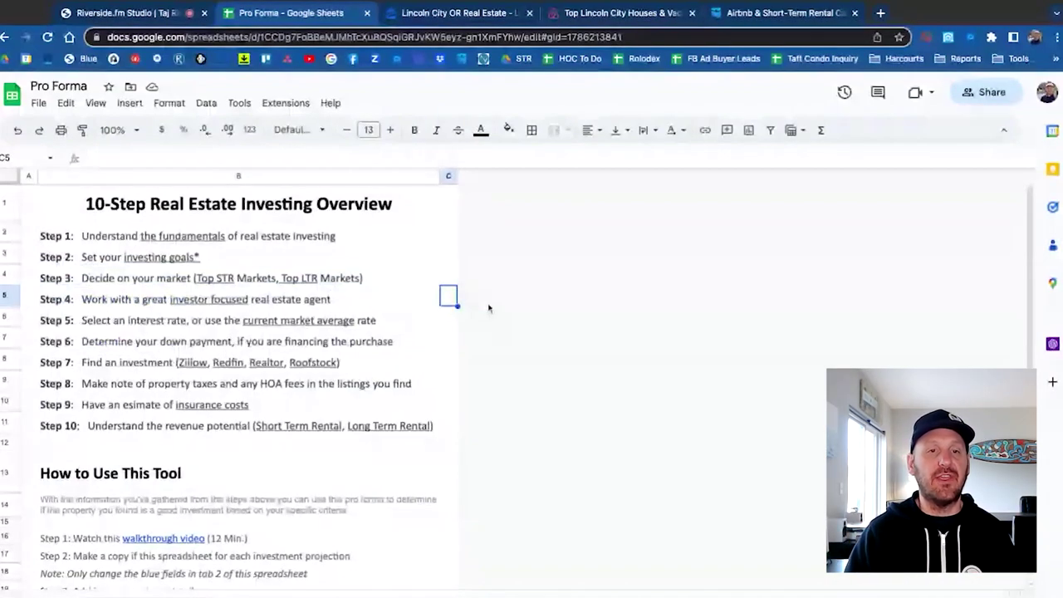
{"action": "key", "text": "Down"}
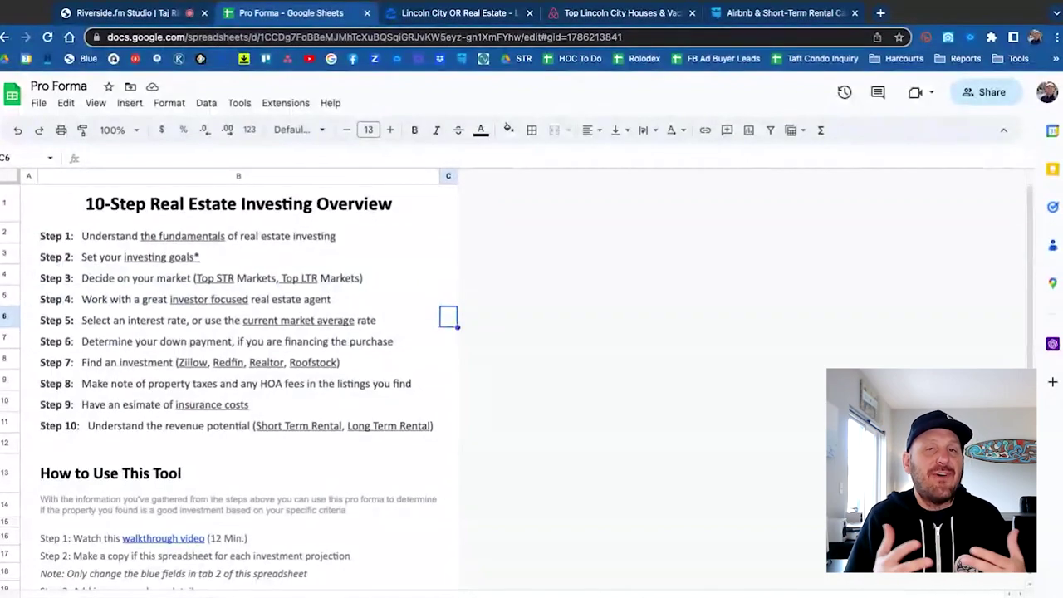
{"action": "left_click", "coordinate": [365, 365]}
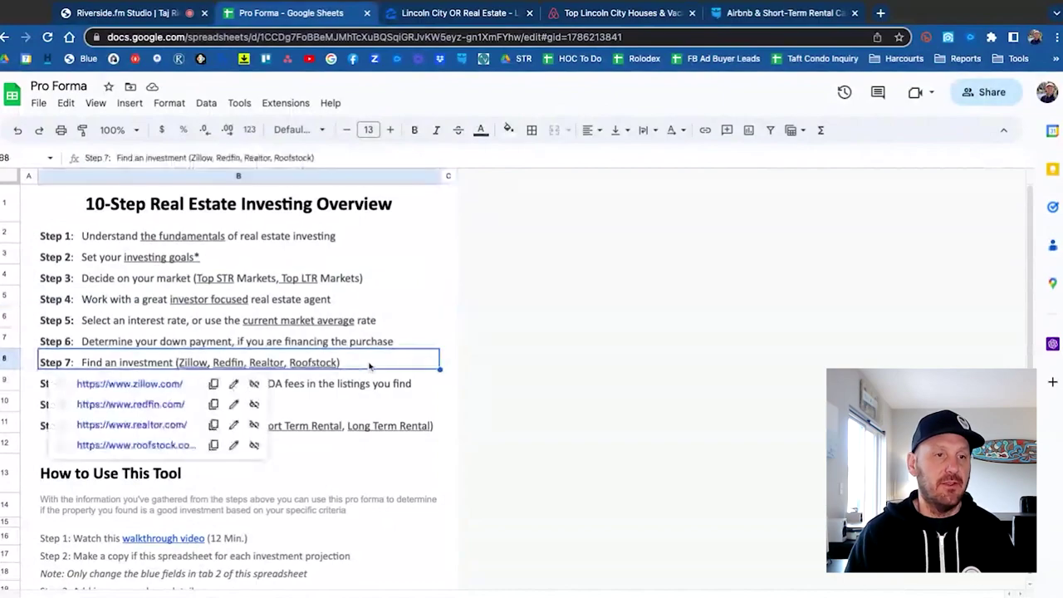
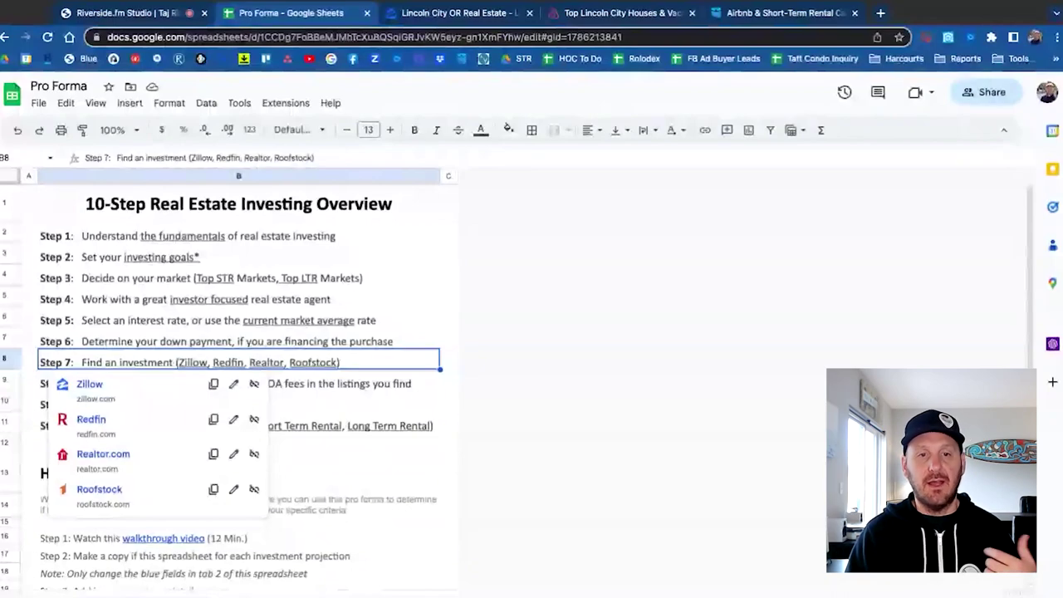
Dismiss the Step 7 link suggestions, review the 1234 Main Street sheet, then bring up the Zillow listings tab.
{"action": "left_click", "coordinate": [449, 360]}
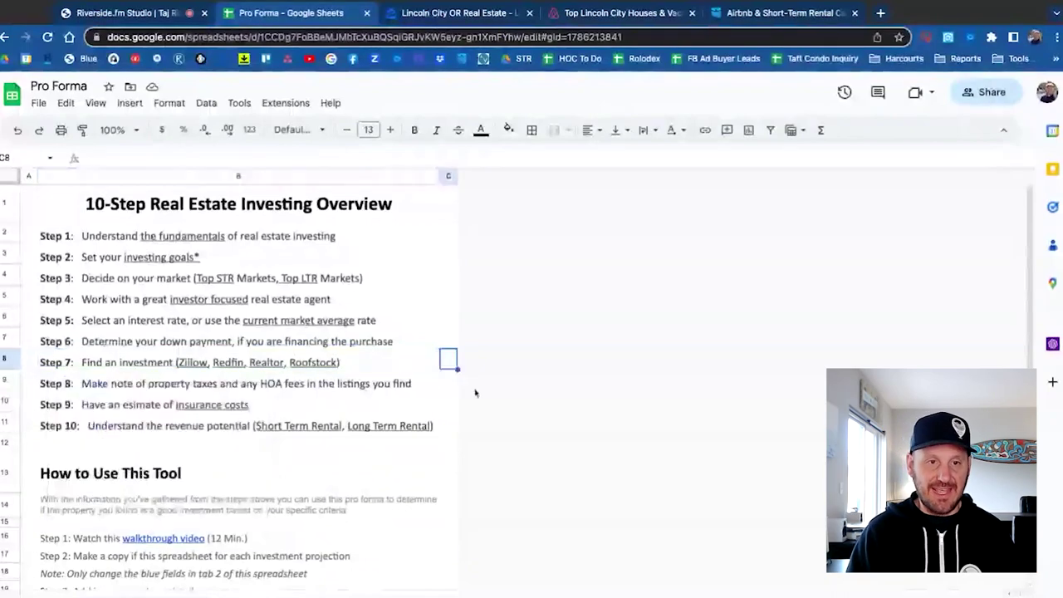
{"action": "key", "text": "Down"}
{"action": "key", "text": "Down"}
{"action": "key", "text": "Down"}
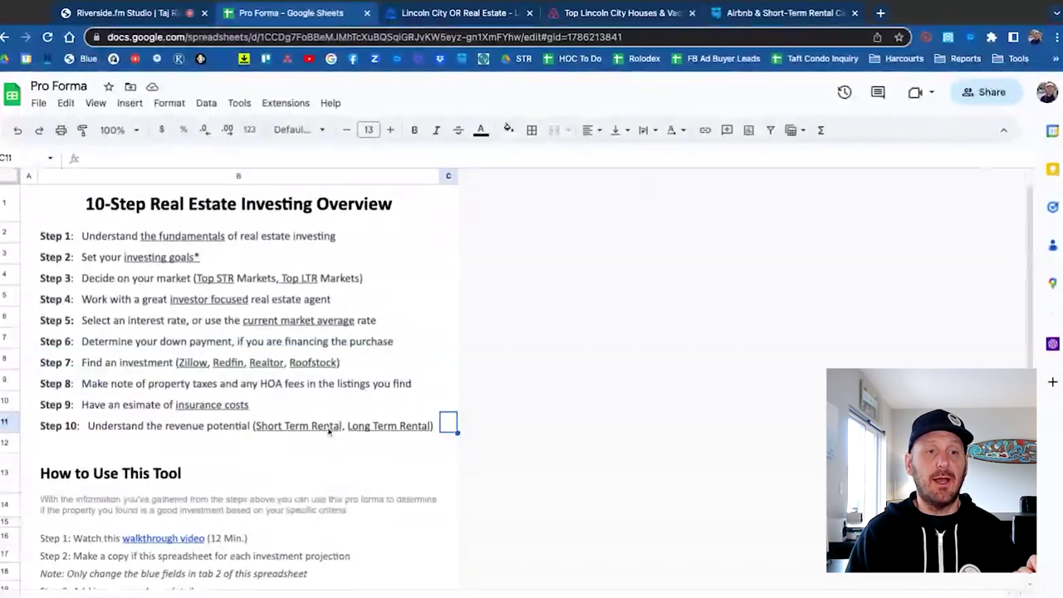
{"action": "mouse_move", "coordinate": [327, 432]}
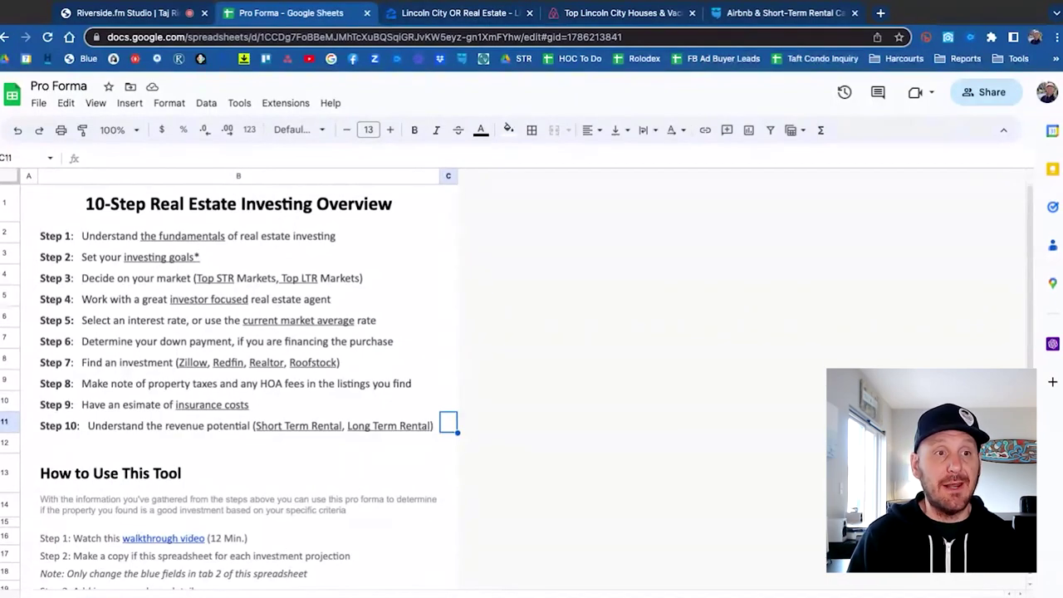
{"action": "key", "text": "ctrl+shift+Page_Down"}
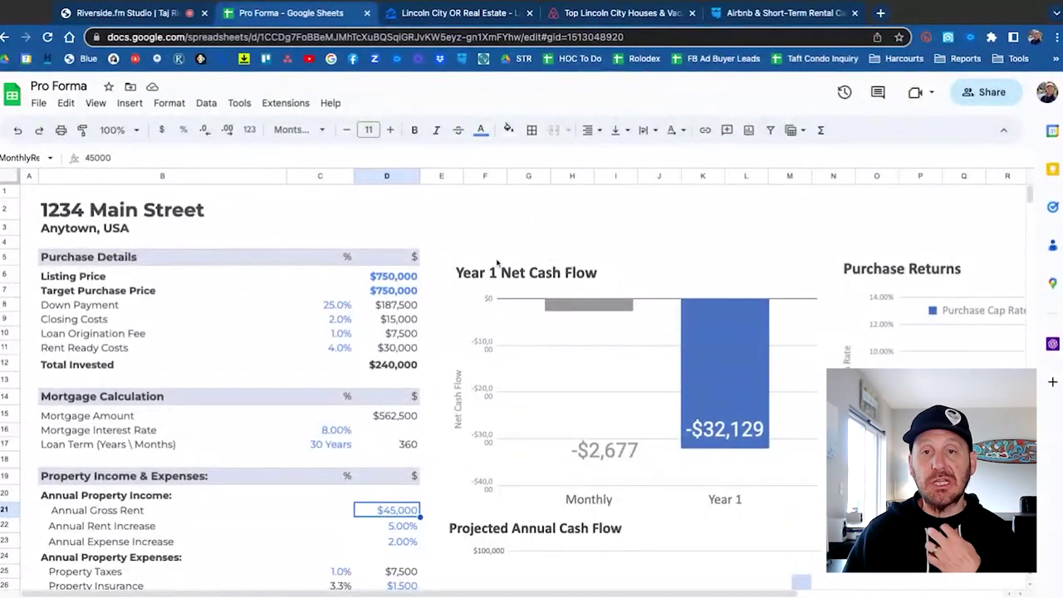
{"action": "key", "text": "ctrl+Tab"}
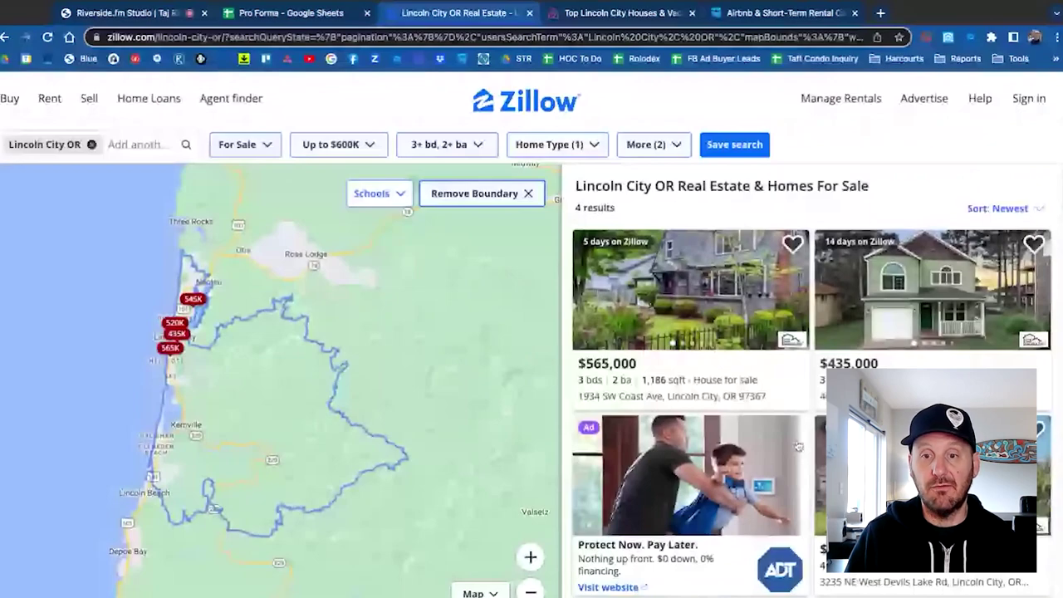
{"action": "scroll", "coordinate": [799, 447], "scroll_direction": "down", "scroll_amount": 2}
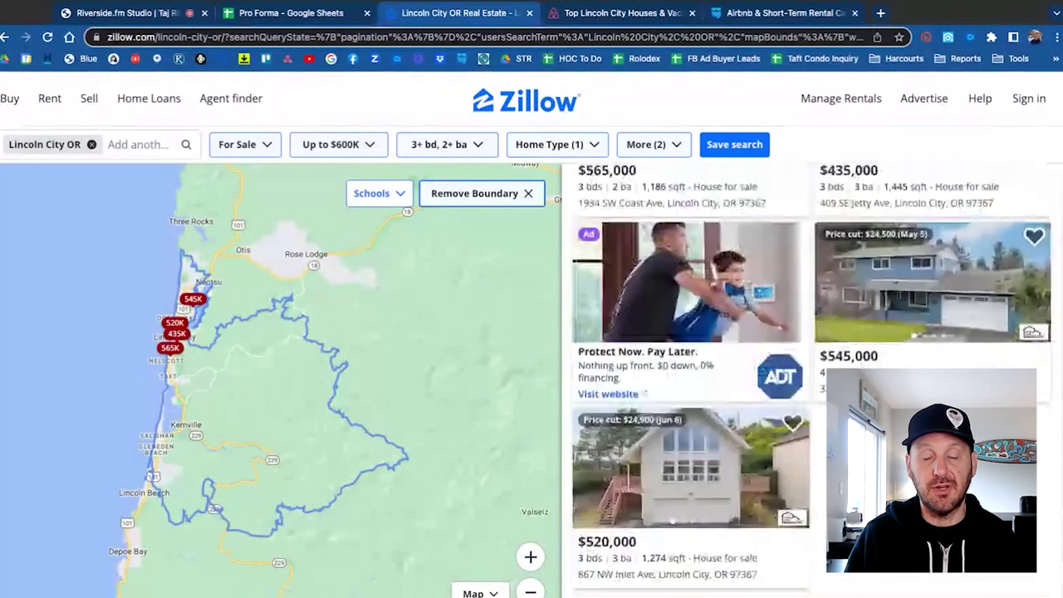
{"action": "scroll", "coordinate": [812, 380], "scroll_direction": "down", "scroll_amount": 4}
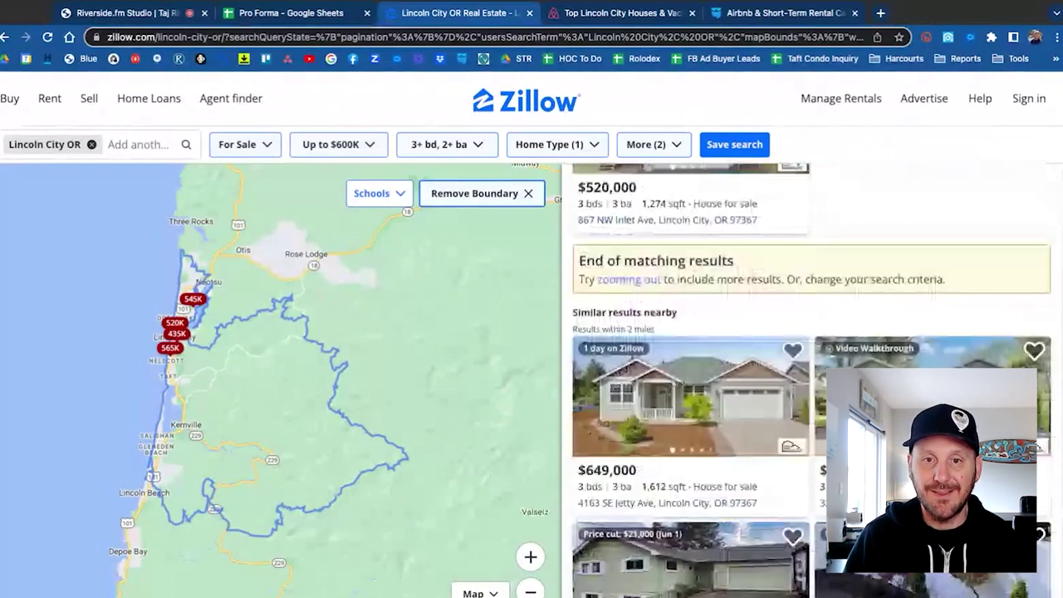
{"action": "scroll", "coordinate": [812, 380], "scroll_direction": "up", "scroll_amount": 8}
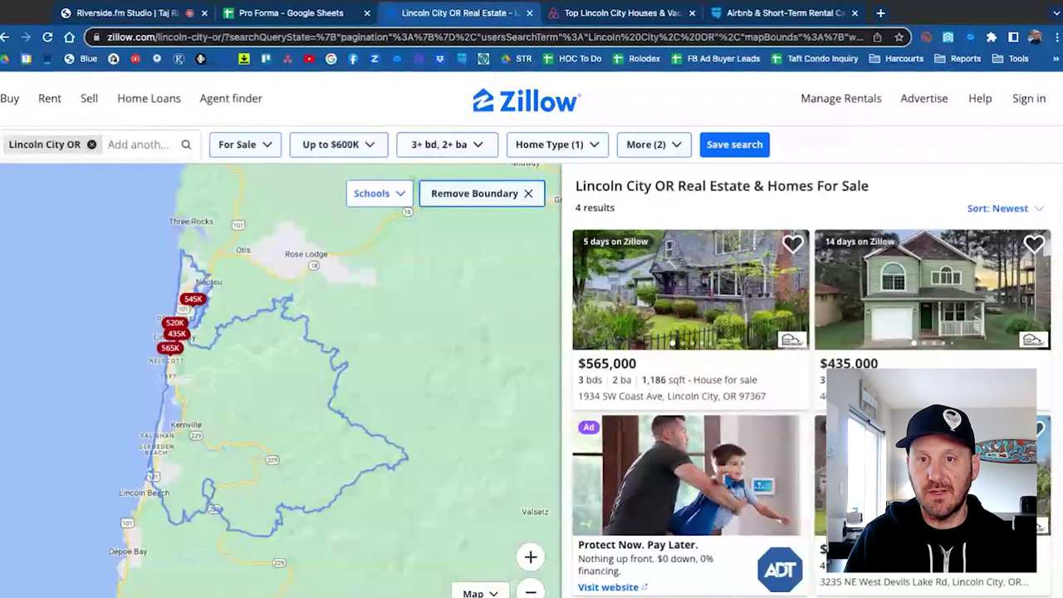
{"action": "mouse_move", "coordinate": [676, 300]}
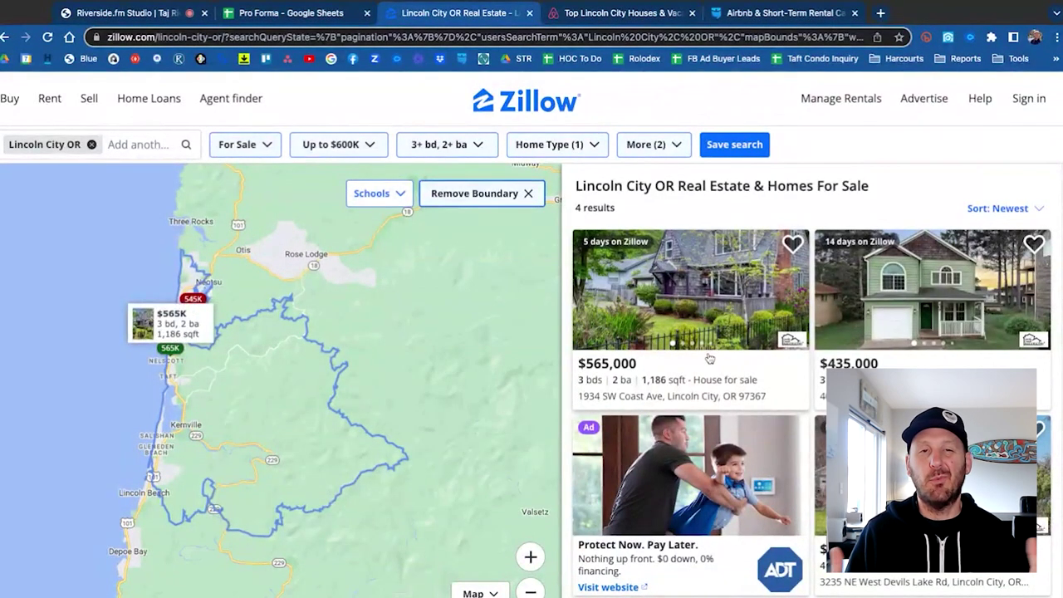
{"action": "scroll", "coordinate": [713, 354], "scroll_direction": "down", "scroll_amount": 2}
{"action": "scroll", "coordinate": [713, 354], "scroll_direction": "up", "scroll_amount": 2}
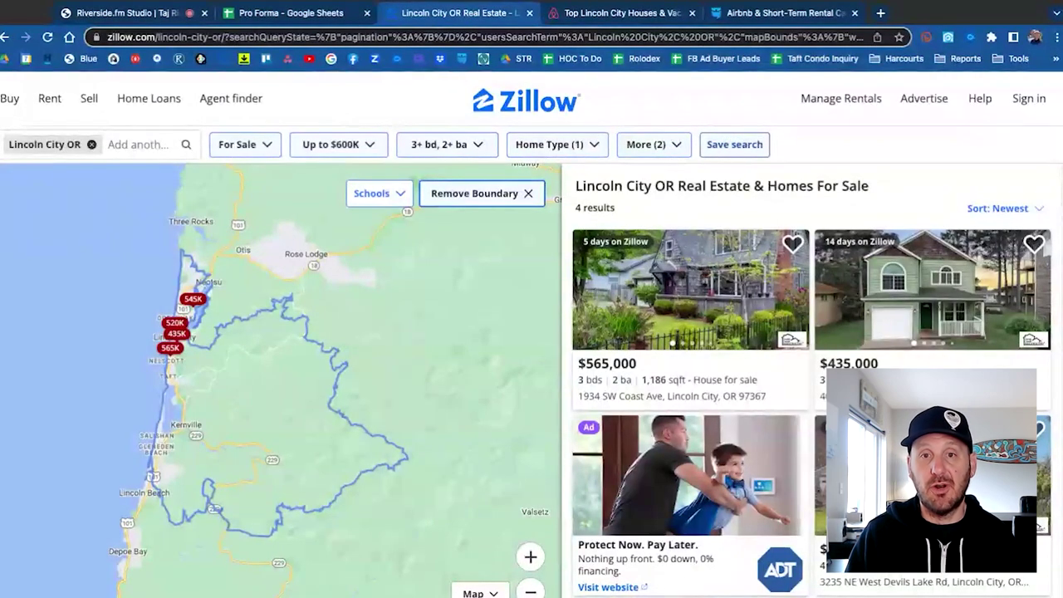
{"action": "mouse_move", "coordinate": [712, 266]}
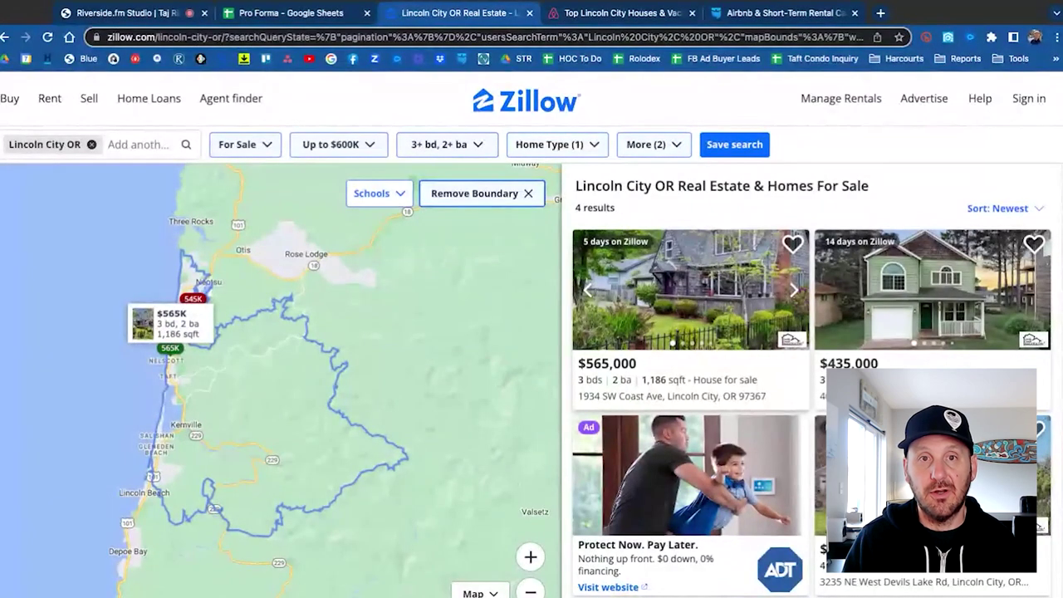
{"action": "left_click", "coordinate": [712, 266]}
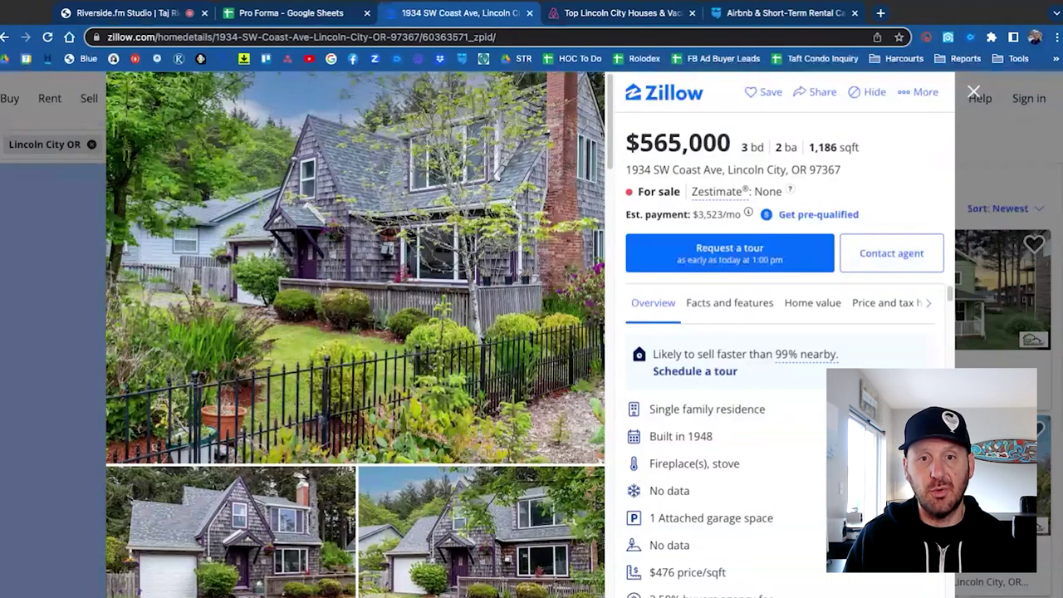
{"action": "left_click", "coordinate": [356, 266]}
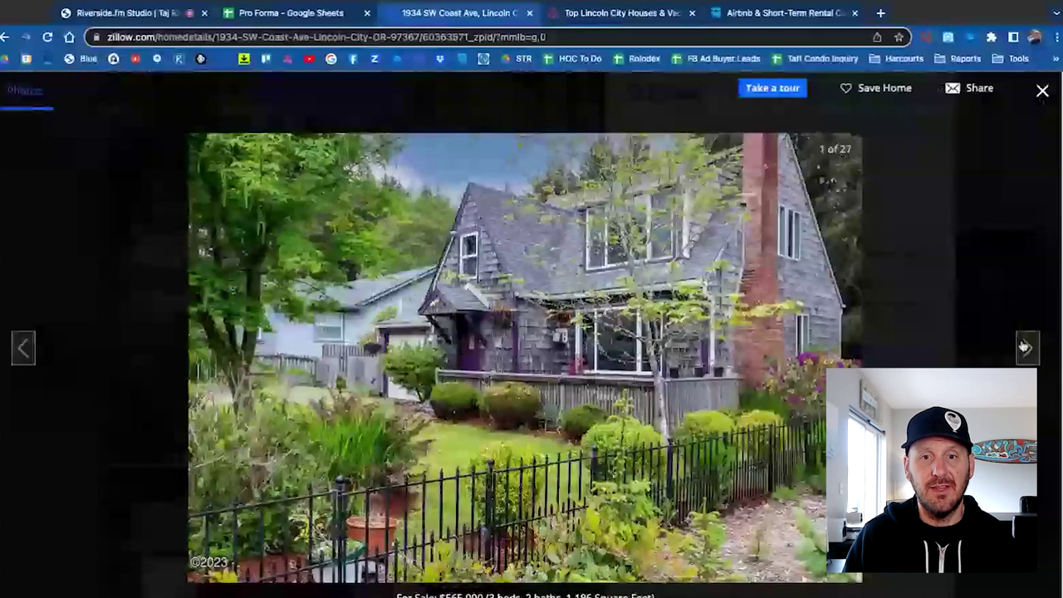
{"action": "left_click", "coordinate": [1026, 348]}
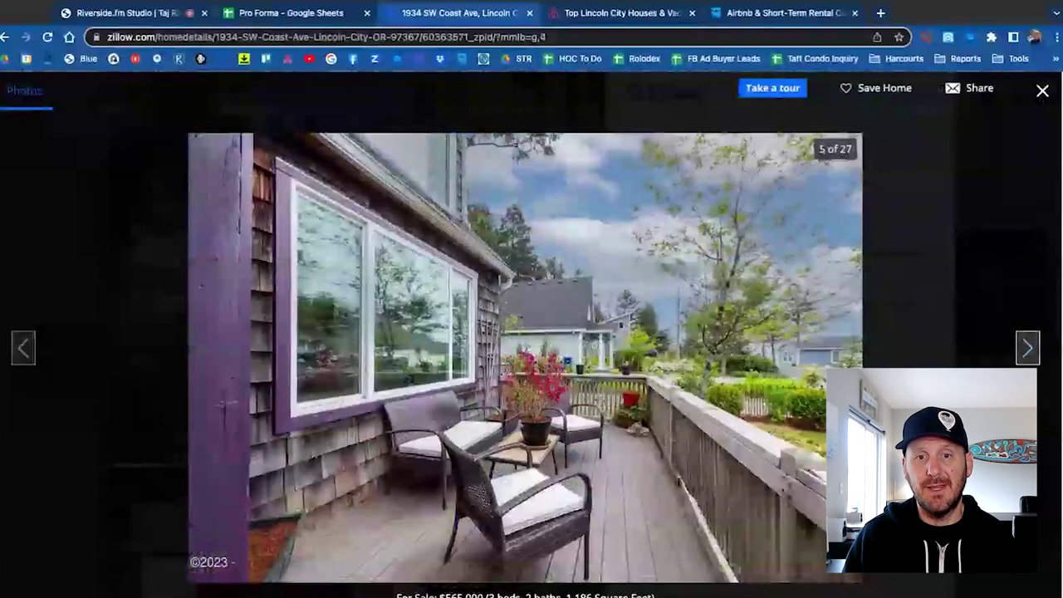
{"action": "left_click", "coordinate": [1027, 348]}
{"action": "left_click", "coordinate": [1028, 349]}
{"action": "left_click", "coordinate": [1028, 348]}
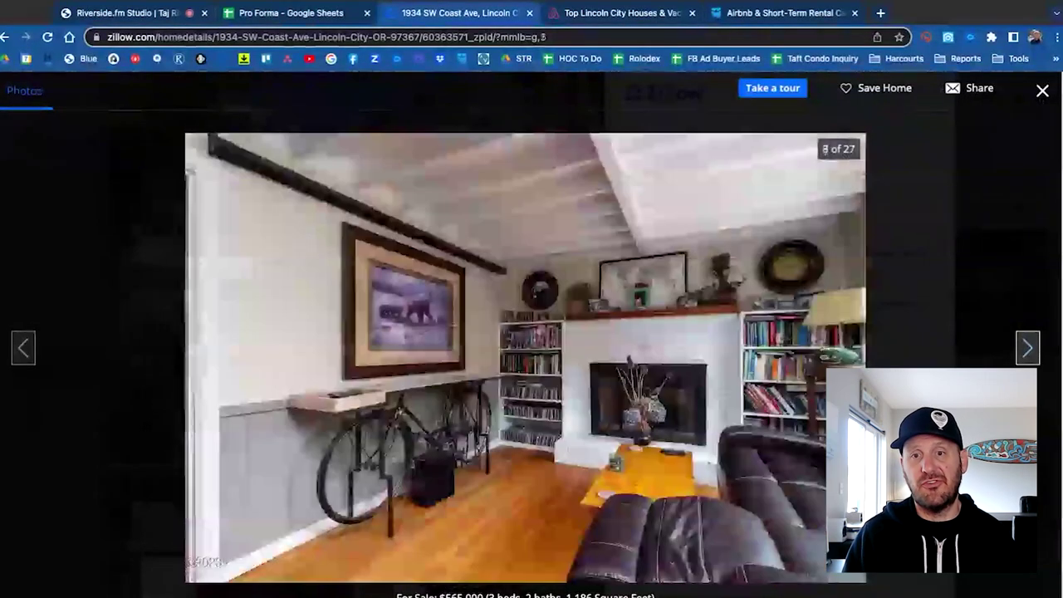
{"action": "left_click", "coordinate": [1028, 348]}
{"action": "left_click", "coordinate": [1028, 348]}
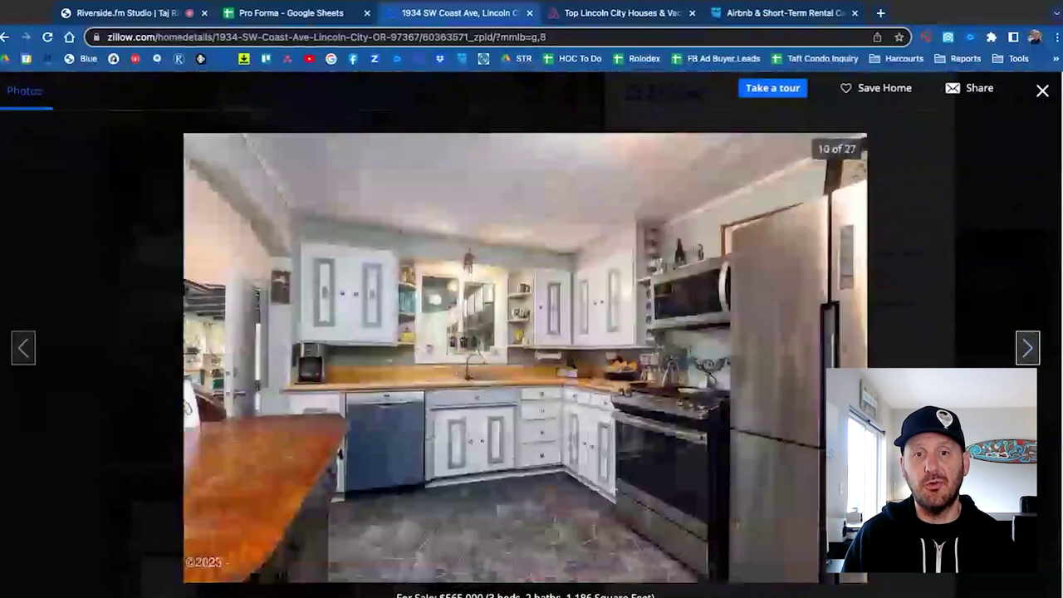
{"action": "left_click", "coordinate": [1028, 348]}
{"action": "left_click", "coordinate": [1028, 349]}
Continue through sitting room, bathroom, patio, hot tub, garden and greenhouse photos to the beach aerial.
{"action": "key", "text": "Right"}
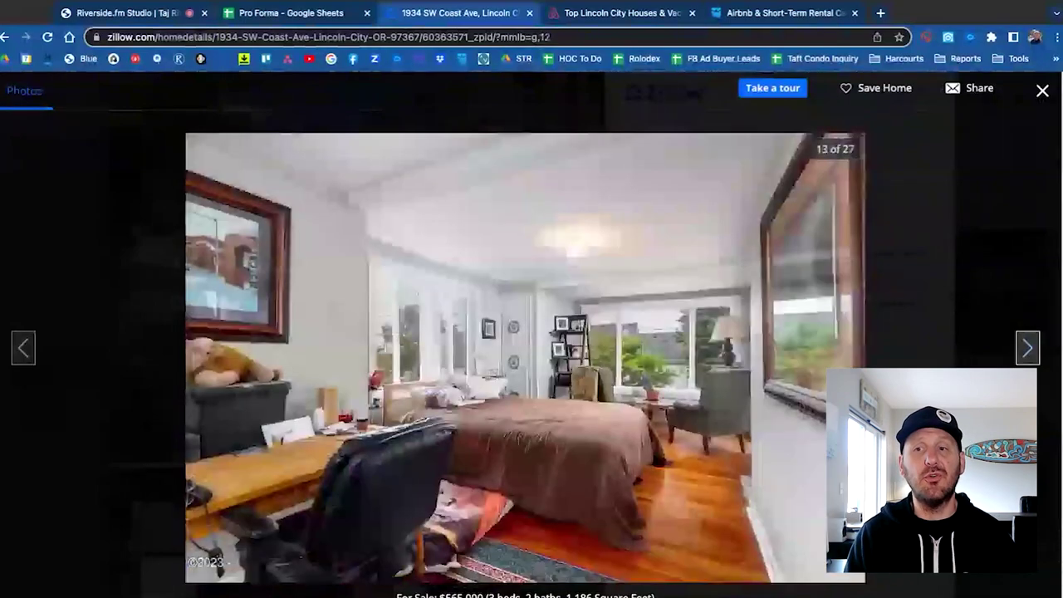
{"action": "key", "text": "Right"}
{"action": "key", "text": "Right"}
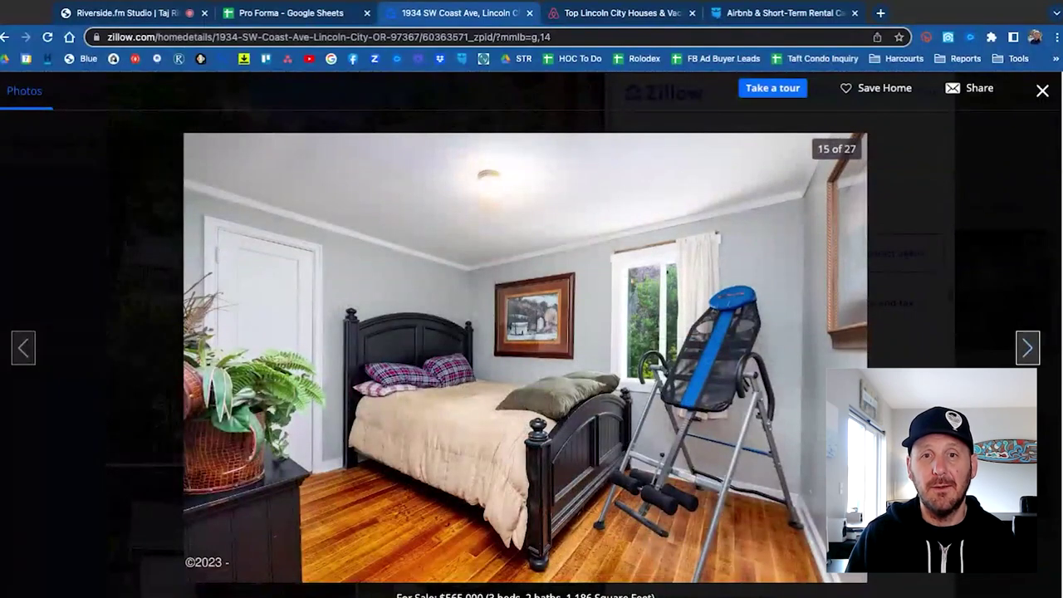
{"action": "key", "text": "Right"}
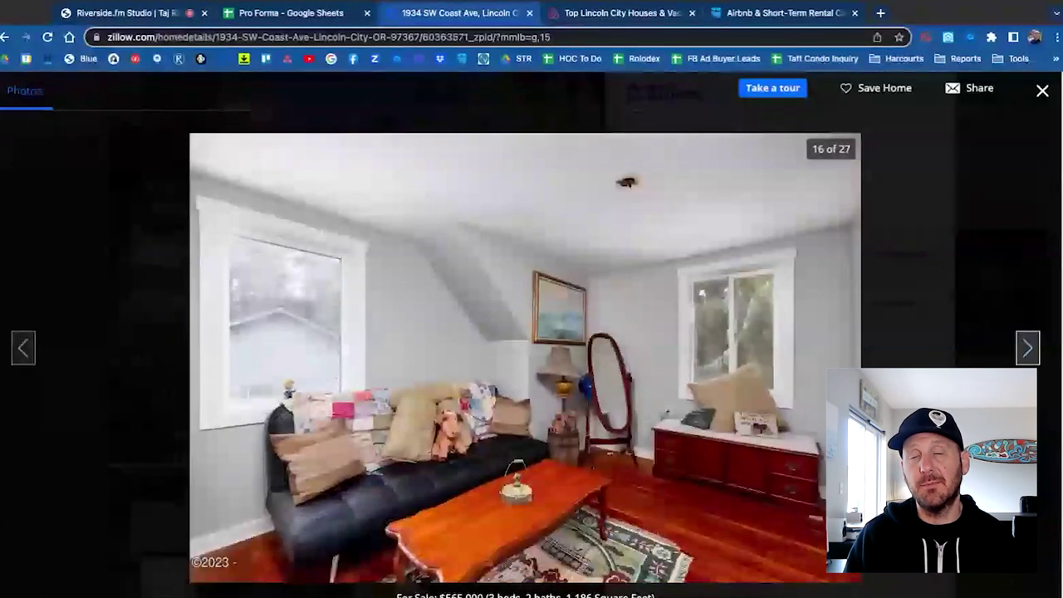
{"action": "key", "text": "Right"}
{"action": "key", "text": "Right"}
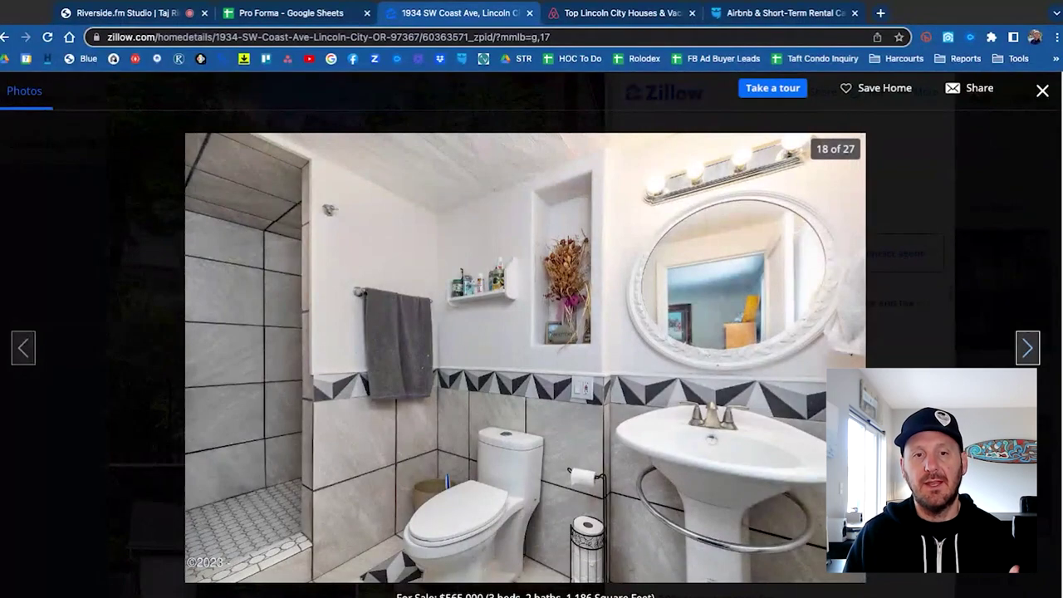
{"action": "key", "text": "Right"}
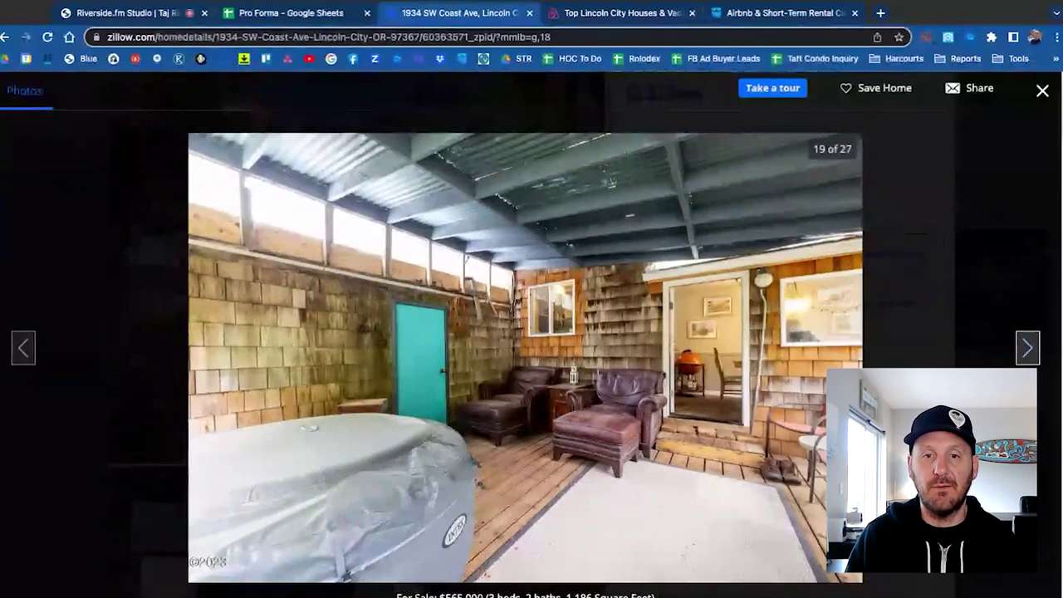
{"action": "key", "text": "Right"}
{"action": "key", "text": "Right"}
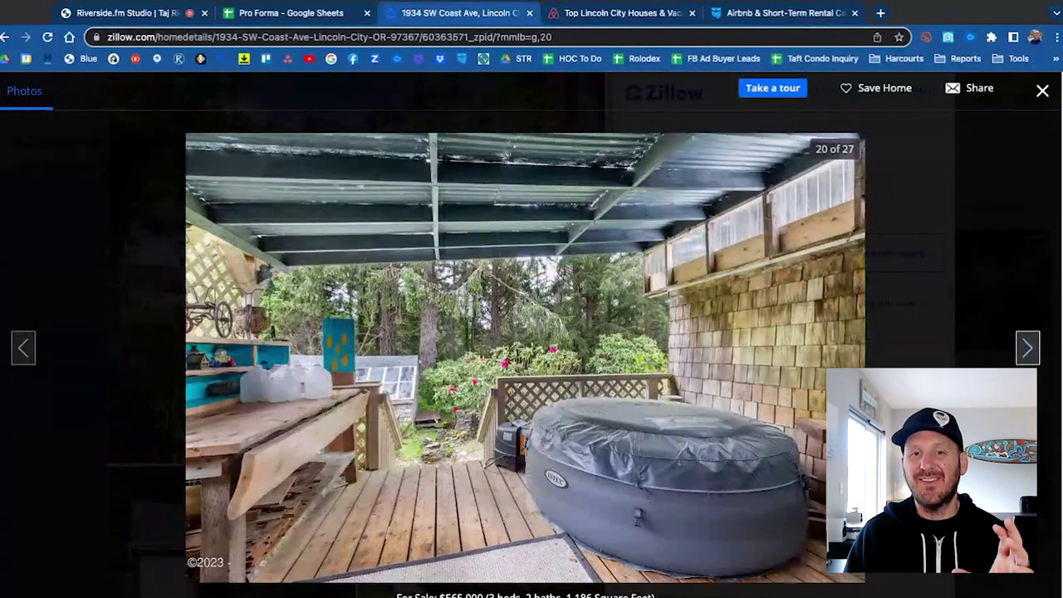
{"action": "key", "text": "Right"}
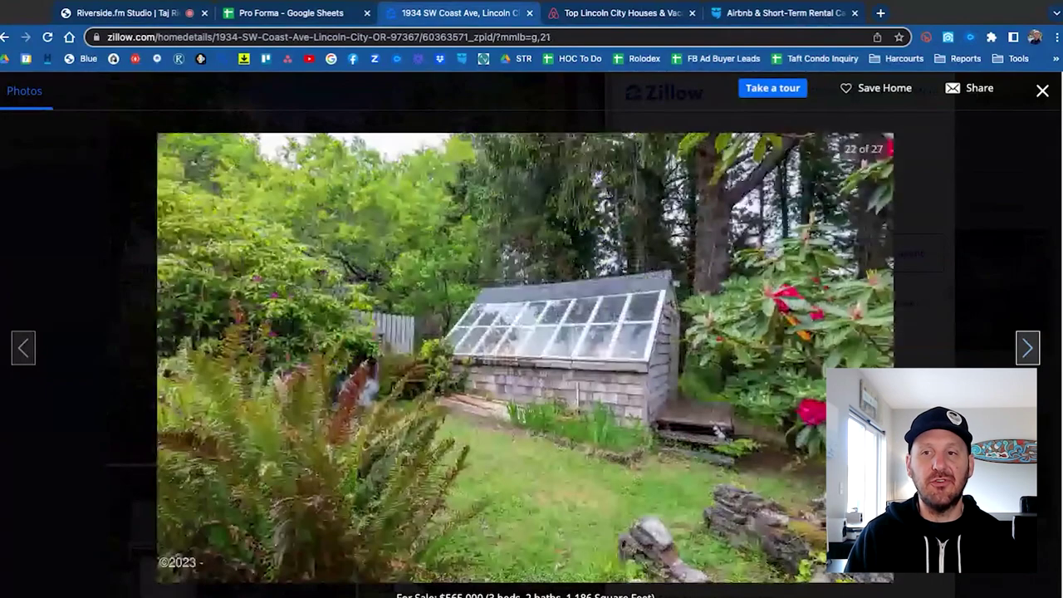
{"action": "key", "text": "Right"}
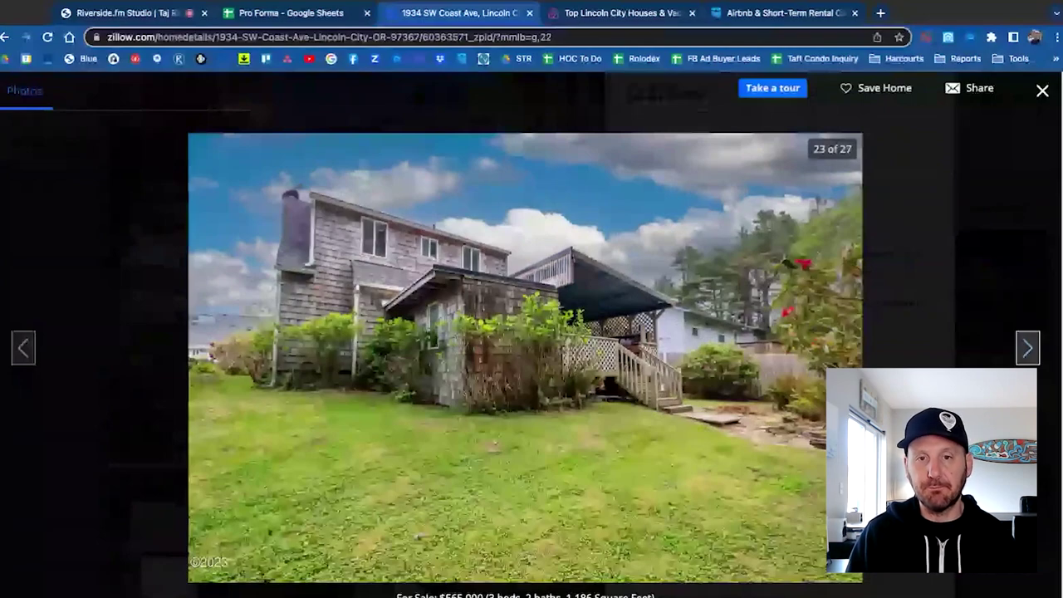
{"action": "key", "text": "Right"}
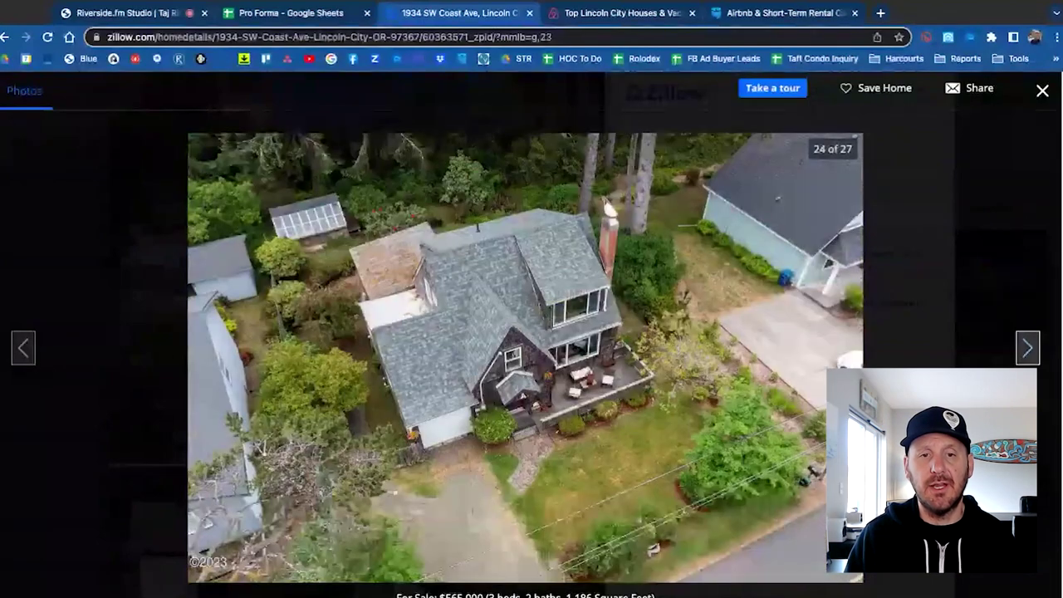
{"action": "key", "text": "Right"}
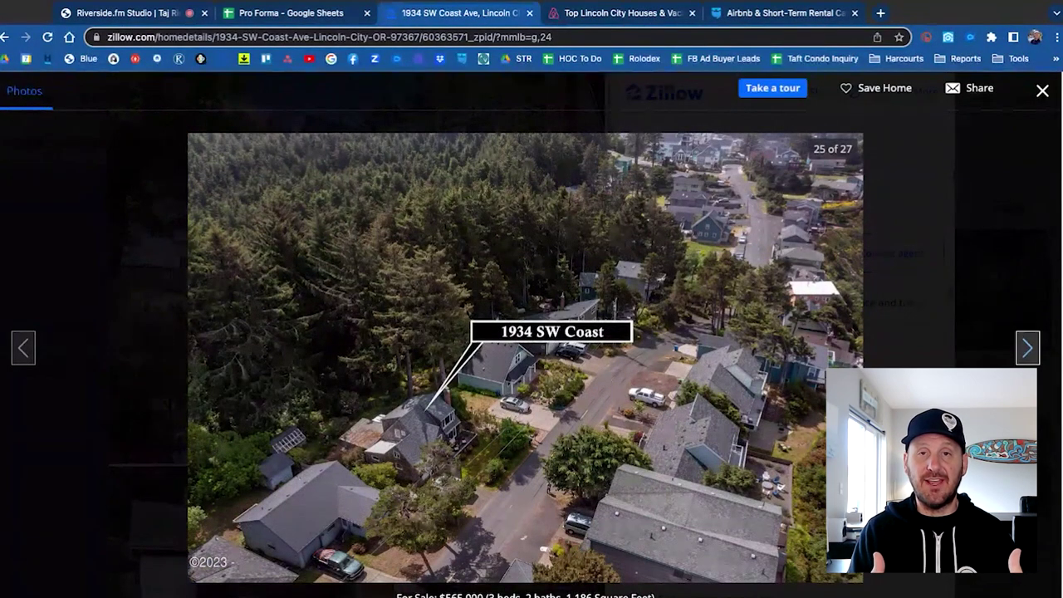
{"action": "key", "text": "Right"}
{"action": "key", "text": "Right"}
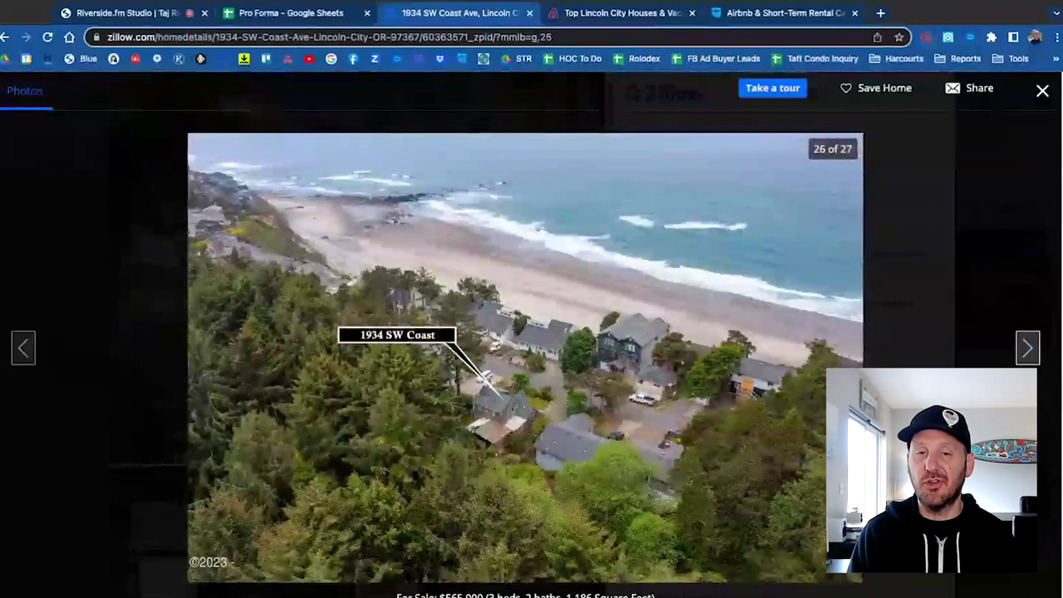
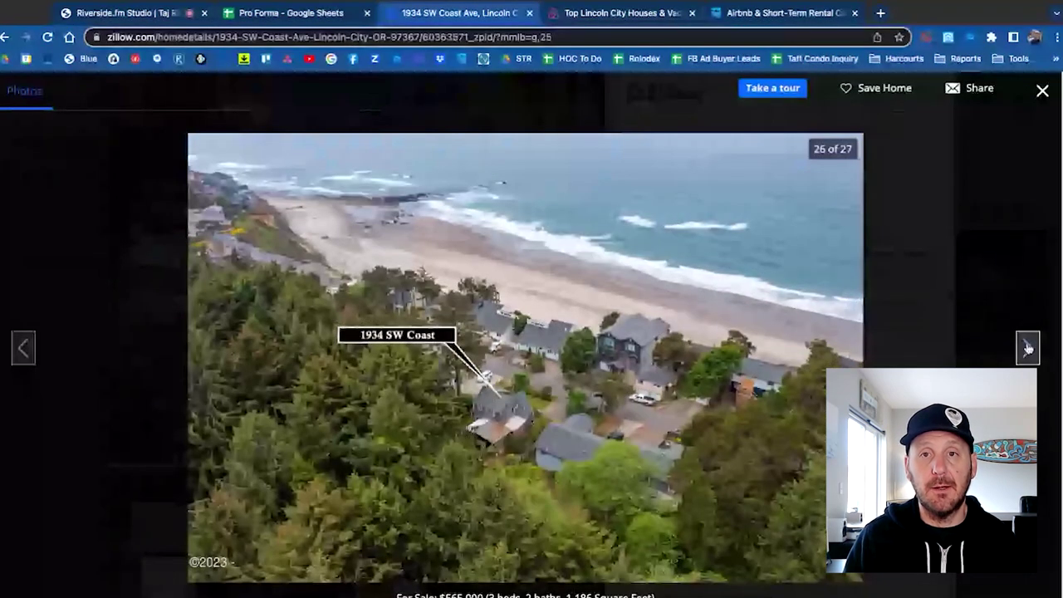
Advance to the last listing photo (27 of 27) and close the full-screen viewer.
{"action": "left_click", "coordinate": [1028, 349]}
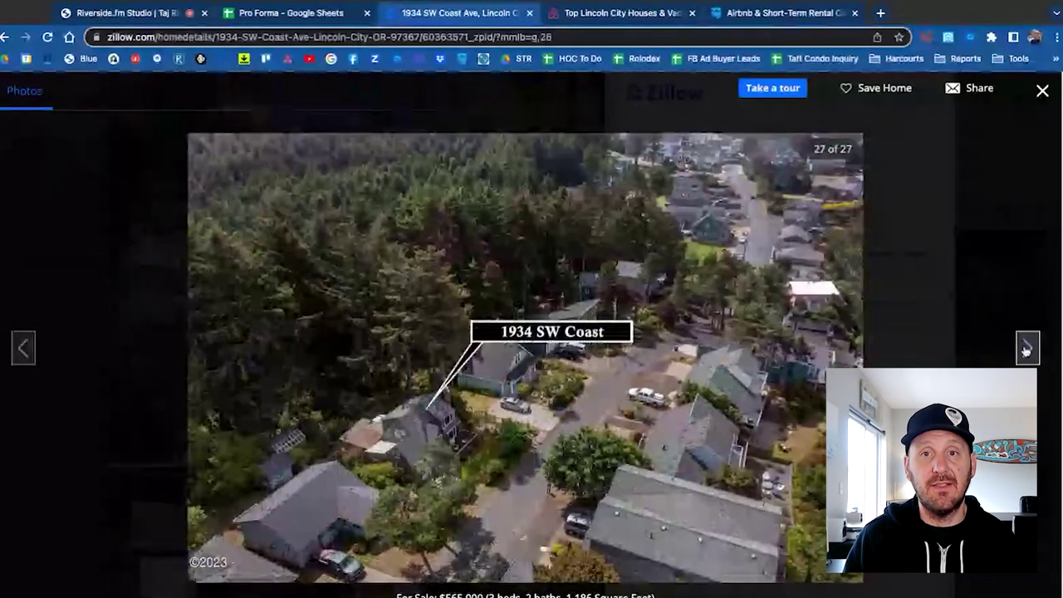
{"action": "key", "text": "Escape"}
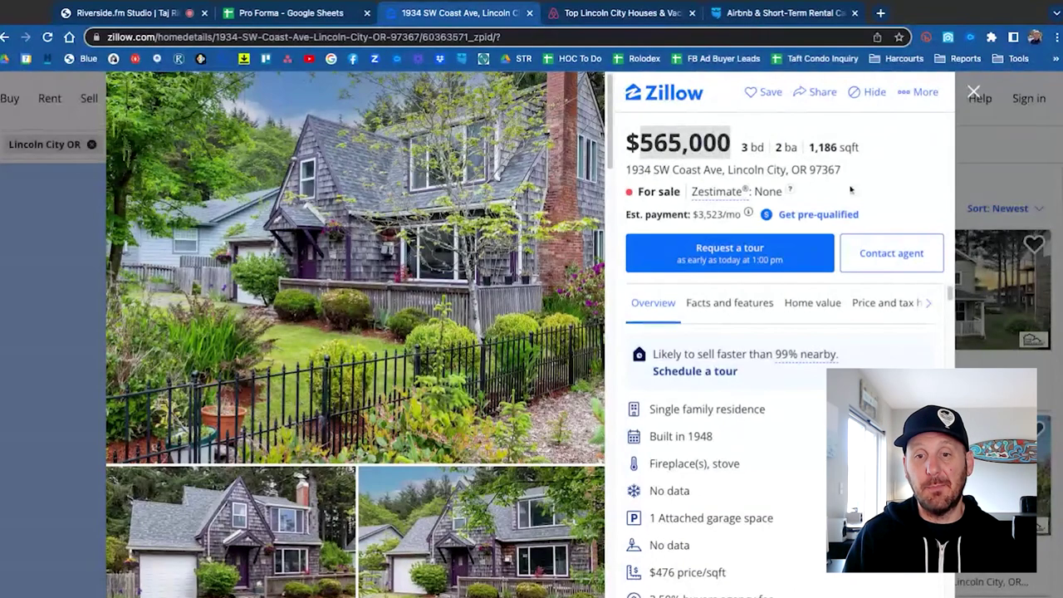
{"action": "scroll", "coordinate": [882, 206], "scroll_direction": "down", "scroll_amount": 5}
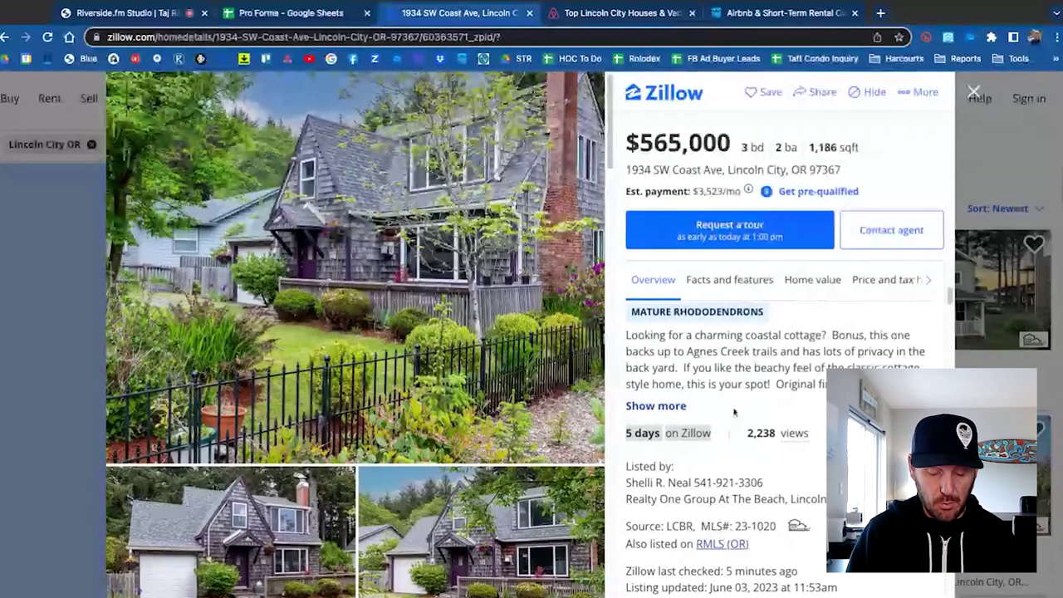
{"action": "scroll", "coordinate": [684, 156], "scroll_direction": "up", "scroll_amount": 5}
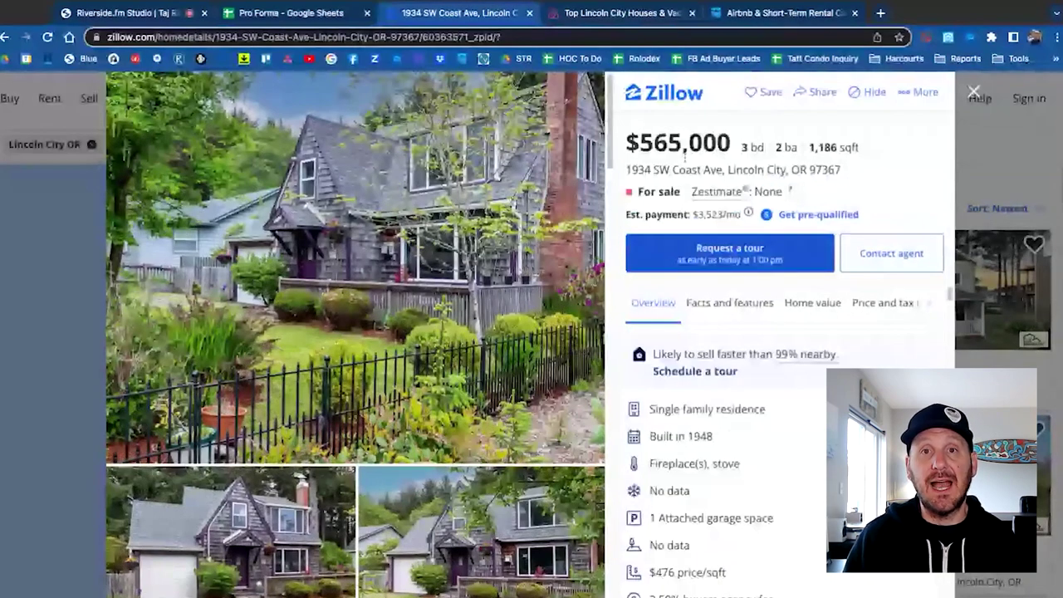
{"action": "double_click", "coordinate": [684, 154]}
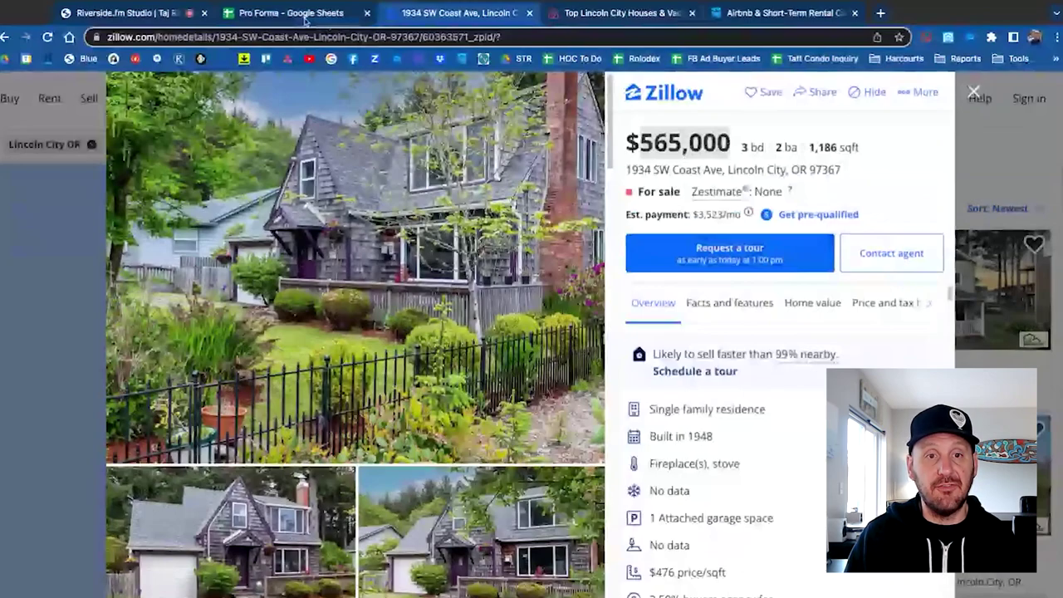
{"action": "left_click", "coordinate": [306, 22]}
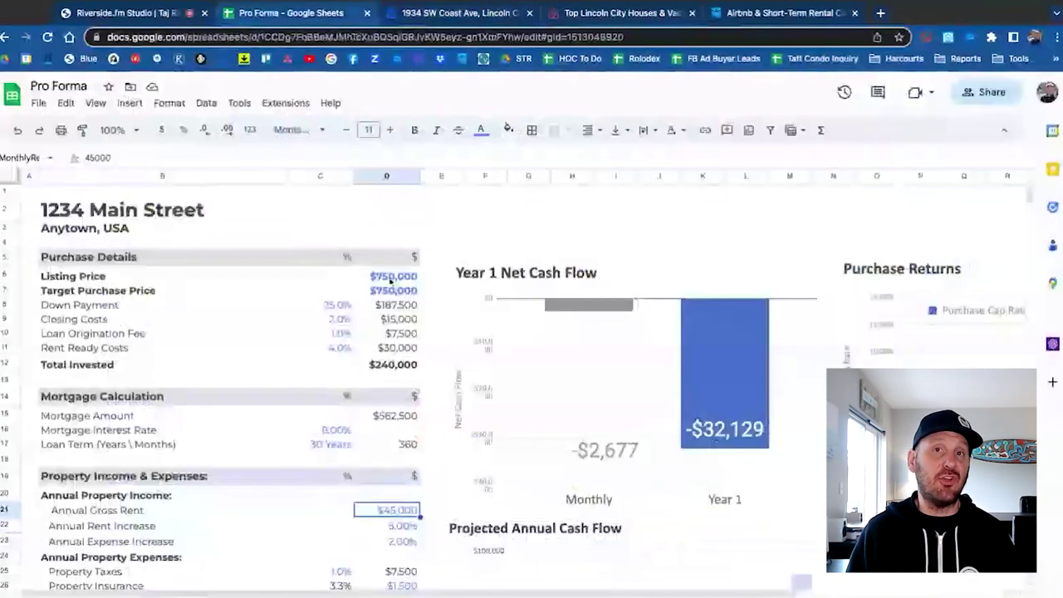
Enter 565000 as both Listing Price (D6) and Target Purchase Price (D7).
{"action": "left_click", "coordinate": [389, 280]}
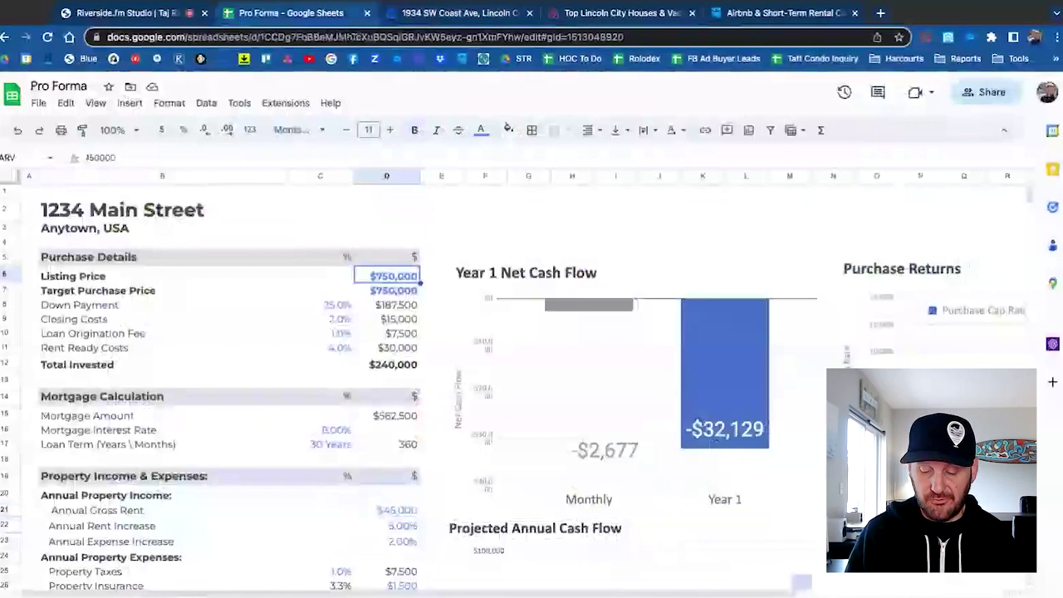
{"action": "type", "text": "565000"}
{"action": "key", "text": "Return"}
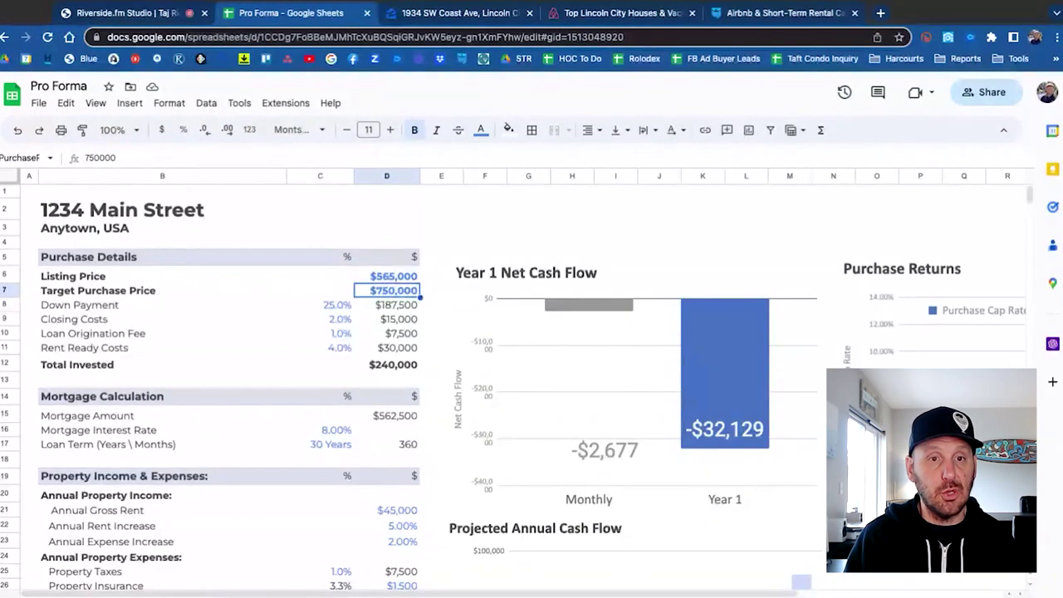
{"action": "type", "text": "565000"}
{"action": "key", "text": "Return"}
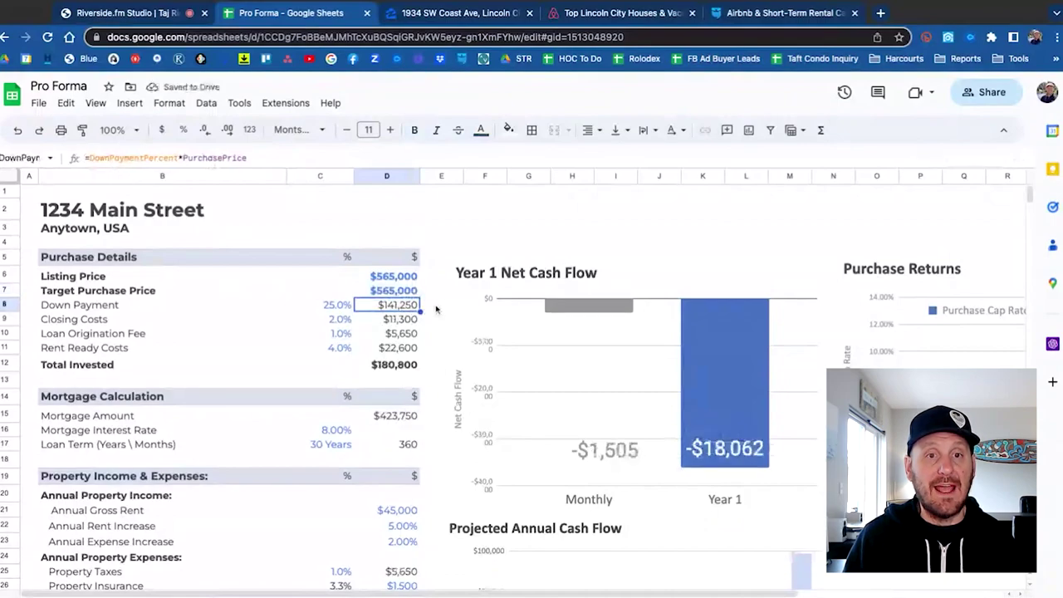